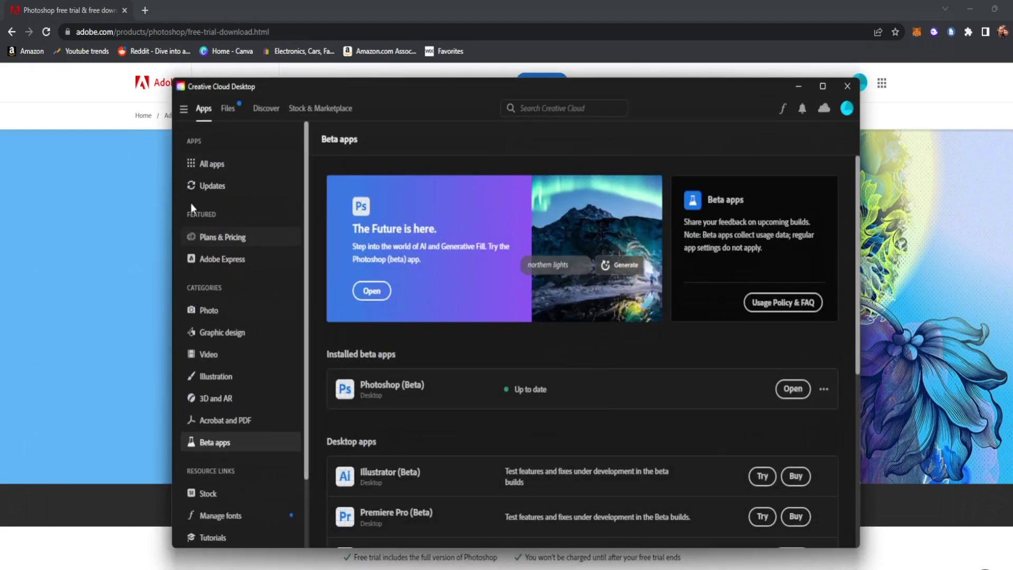
In Creative Cloud, go from All apps back to the Beta apps list showing Photoshop (Beta).
{"action": "left_click", "coordinate": [213, 165]}
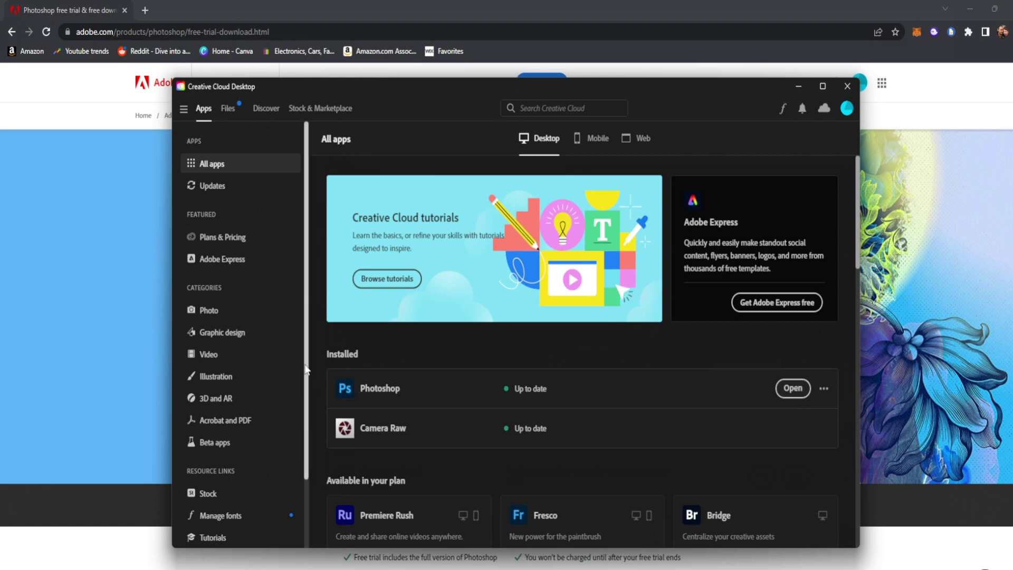
{"action": "scroll", "coordinate": [306, 370], "scroll_direction": "down", "scroll_amount": 3}
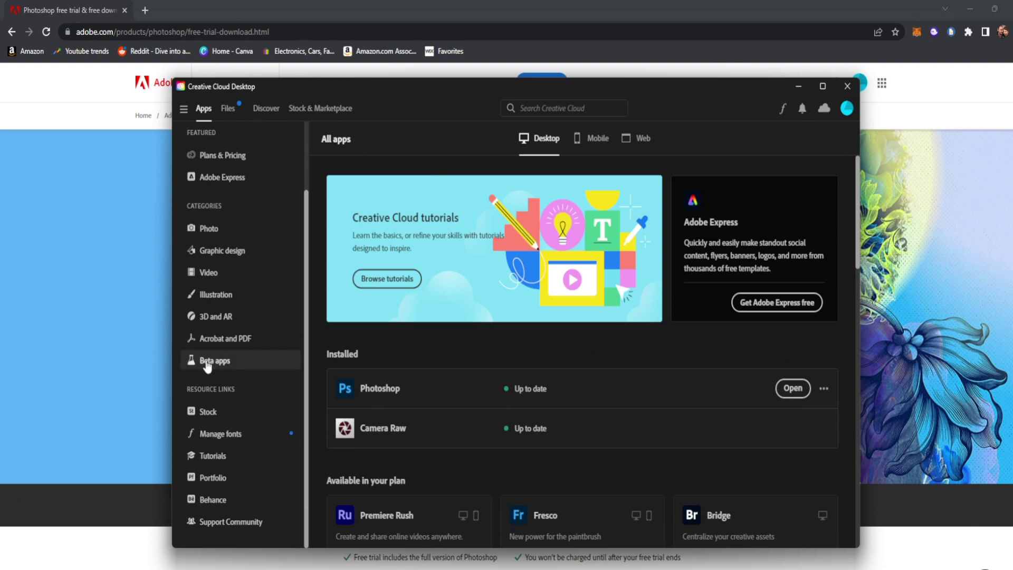
{"action": "left_click", "coordinate": [190, 363]}
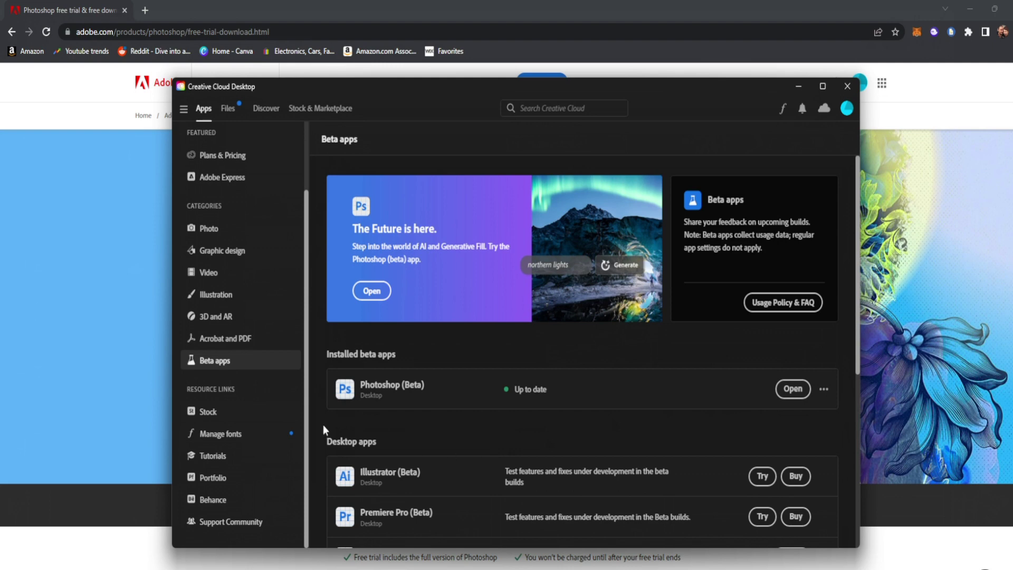
{"action": "left_click_drag", "start_coordinate": [305, 411], "coordinate": [311, 327]}
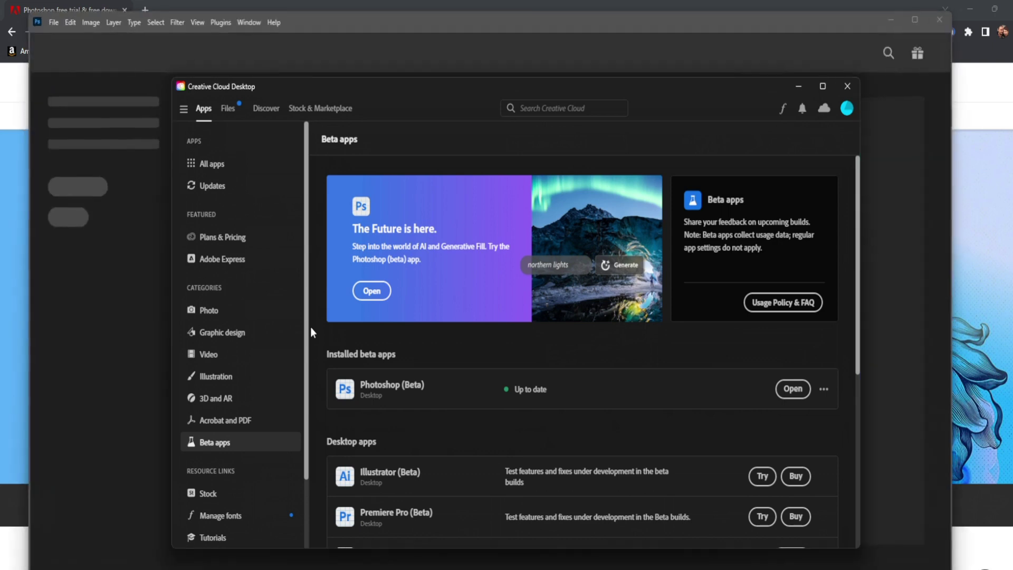
Minimize Creative Cloud Desktop to reveal the Photoshop Home screen and its recent files.
{"action": "left_click_drag", "start_coordinate": [308, 330], "coordinate": [309, 394]}
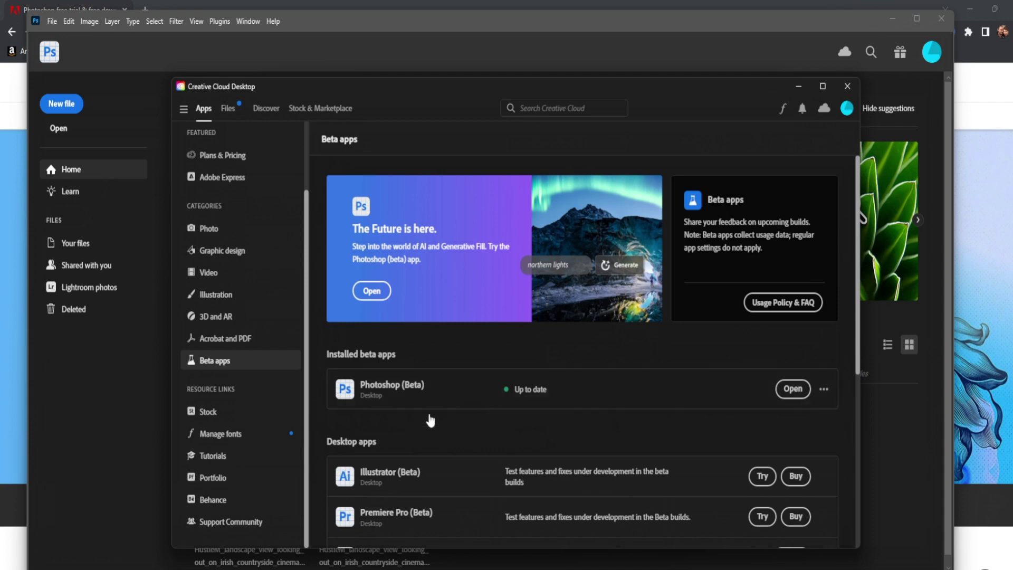
{"action": "left_click", "coordinate": [796, 86]}
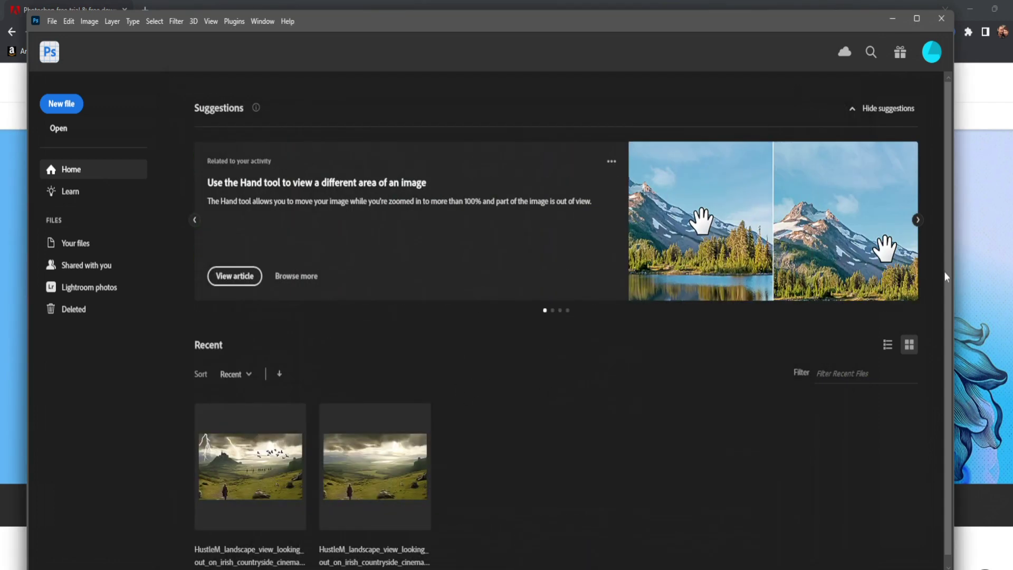
{"action": "scroll", "coordinate": [947, 273], "scroll_direction": "down", "scroll_amount": 1}
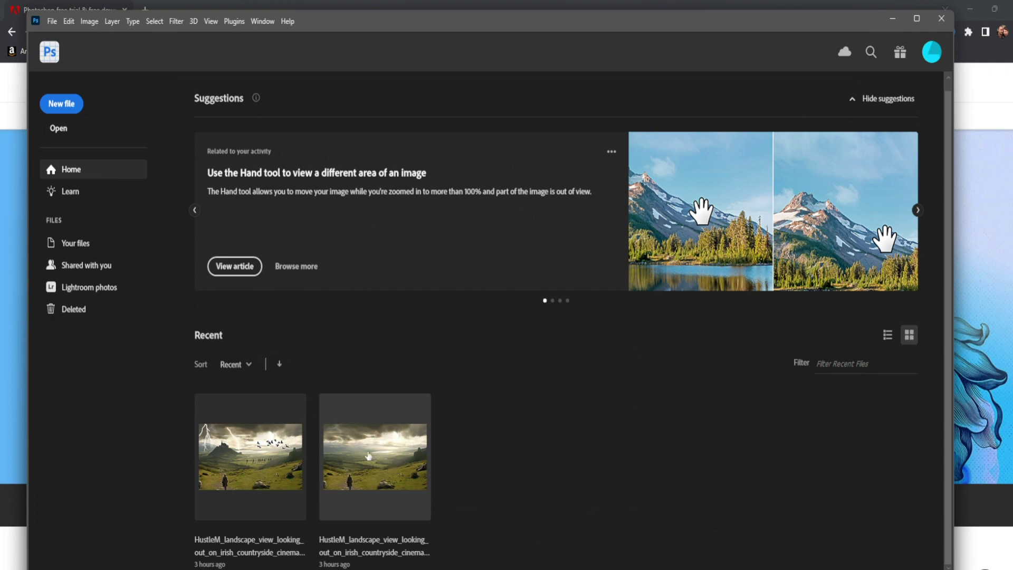
Create a 477×715 px document, then a 2100×1500 px, 300 ppi one from the 7×5 in preset.
{"action": "left_click", "coordinate": [64, 105]}
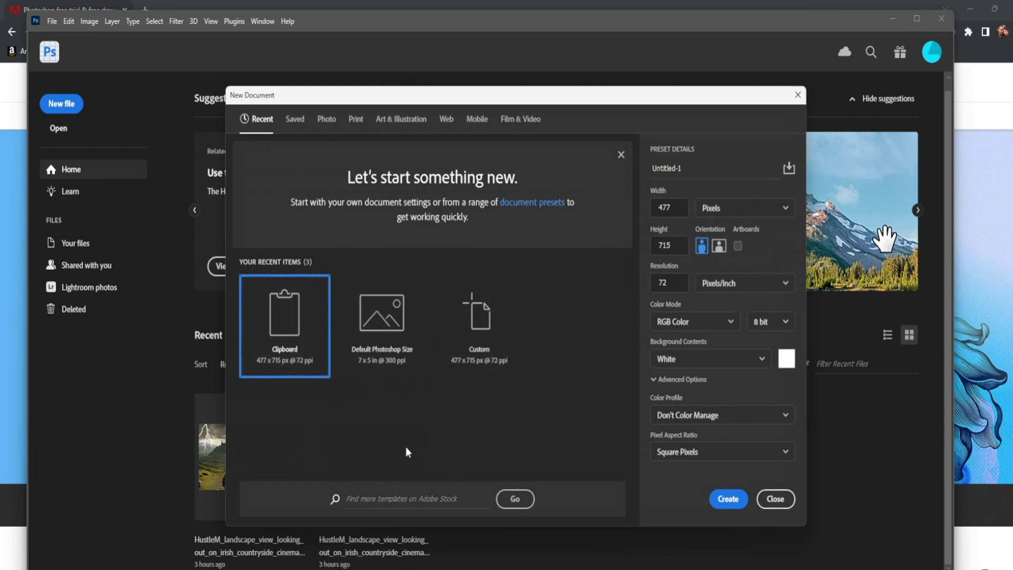
{"action": "left_click", "coordinate": [728, 499]}
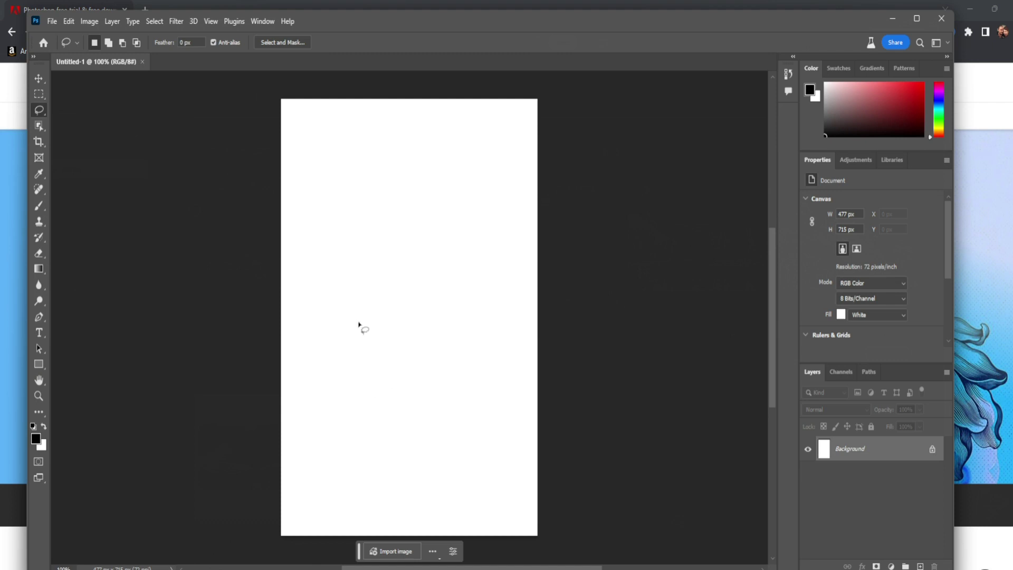
{"action": "left_click", "coordinate": [52, 22]}
{"action": "left_click", "coordinate": [63, 36]}
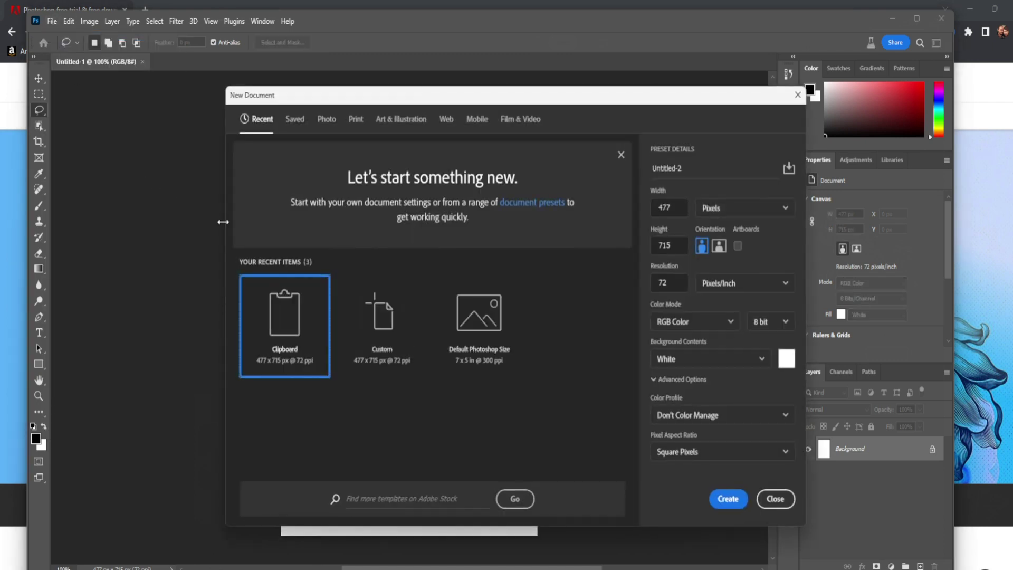
{"action": "left_click", "coordinate": [478, 321]}
{"action": "left_click", "coordinate": [724, 499]}
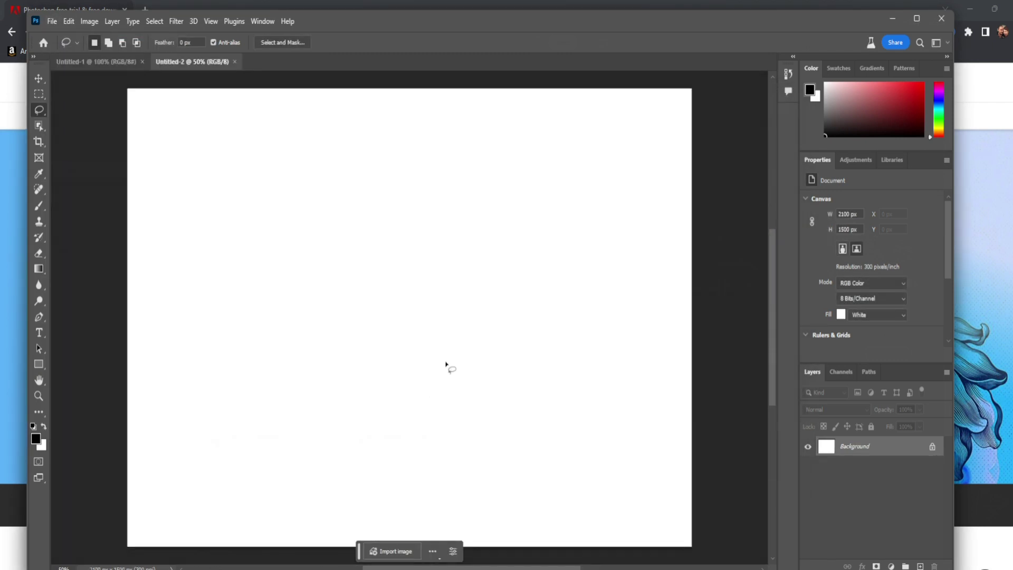
{"action": "left_click_drag", "start_coordinate": [587, 21], "coordinate": [578, 59]}
Minimize the browser and reposition the Photoshop window on screen.
{"action": "left_click", "coordinate": [963, 11]}
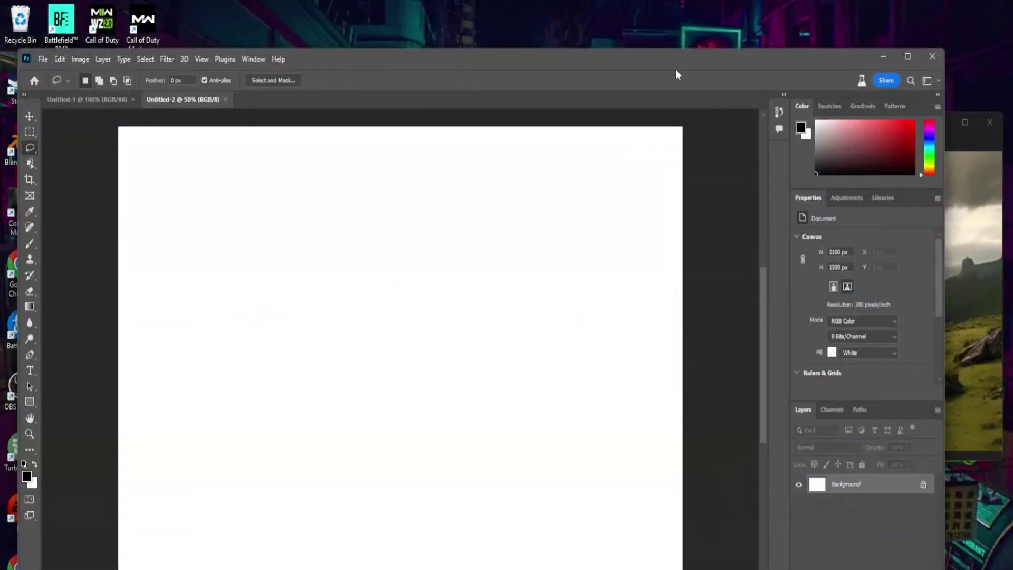
{"action": "left_click_drag", "start_coordinate": [675, 68], "coordinate": [688, 44]}
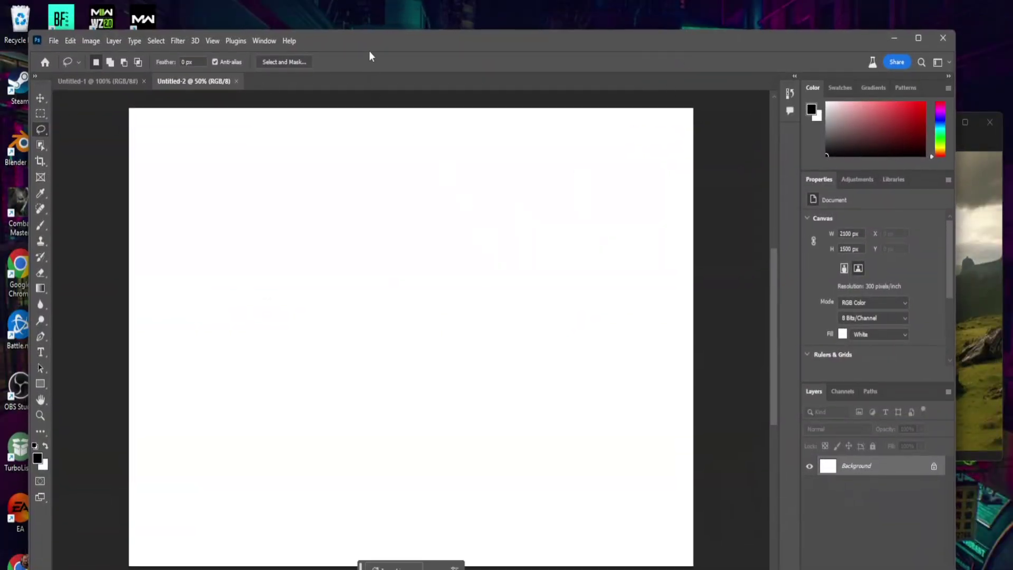
{"action": "left_click_drag", "start_coordinate": [369, 49], "coordinate": [370, 38]}
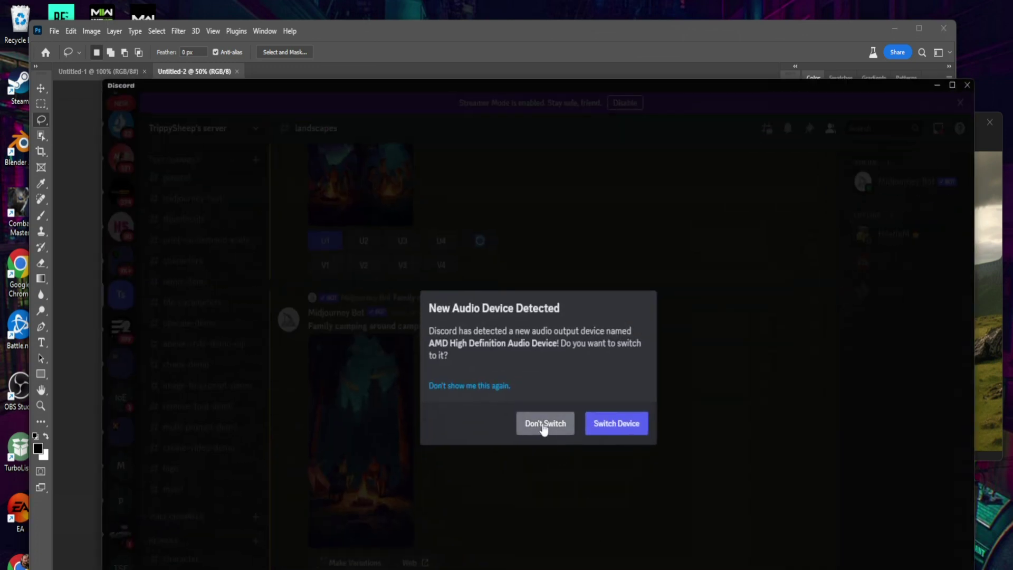
In Discord, decline the audio device switch, preview the campfire image full size, then minimize Discord.
{"action": "left_click", "coordinate": [543, 424]}
{"action": "left_click", "coordinate": [375, 464]}
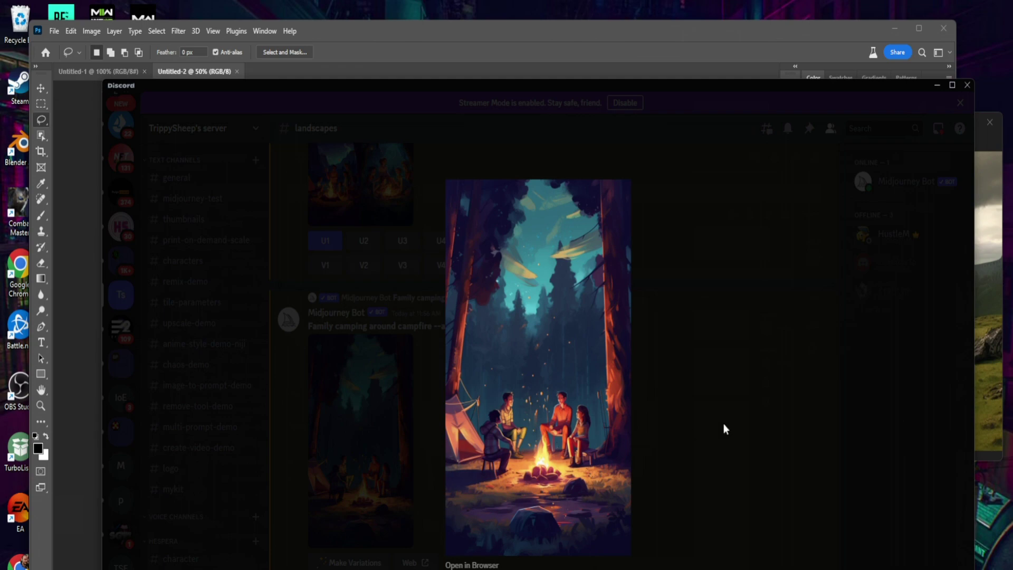
{"action": "left_click", "coordinate": [726, 429]}
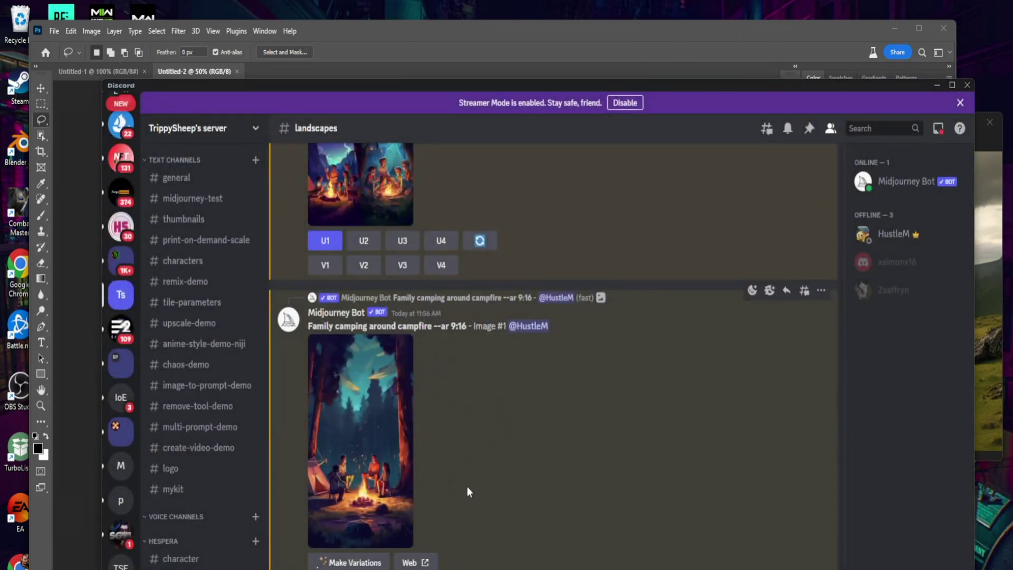
{"action": "left_click", "coordinate": [382, 462]}
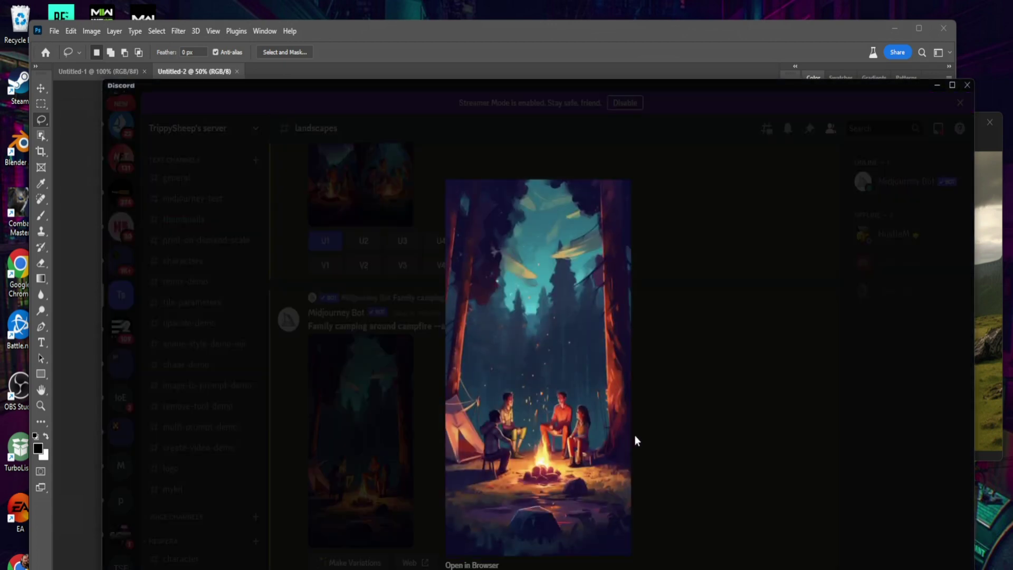
{"action": "left_click", "coordinate": [936, 85]}
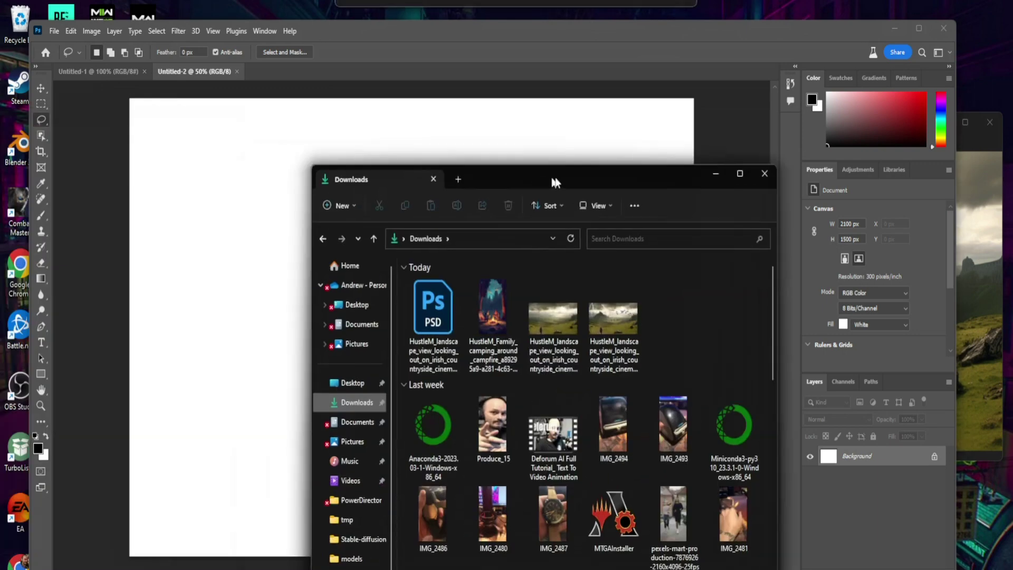
Drag the campfire image from Downloads onto the canvas and commit it as a centered smart object.
{"action": "left_click_drag", "start_coordinate": [553, 181], "coordinate": [678, 112]}
{"action": "left_click_drag", "start_coordinate": [615, 244], "coordinate": [362, 333]}
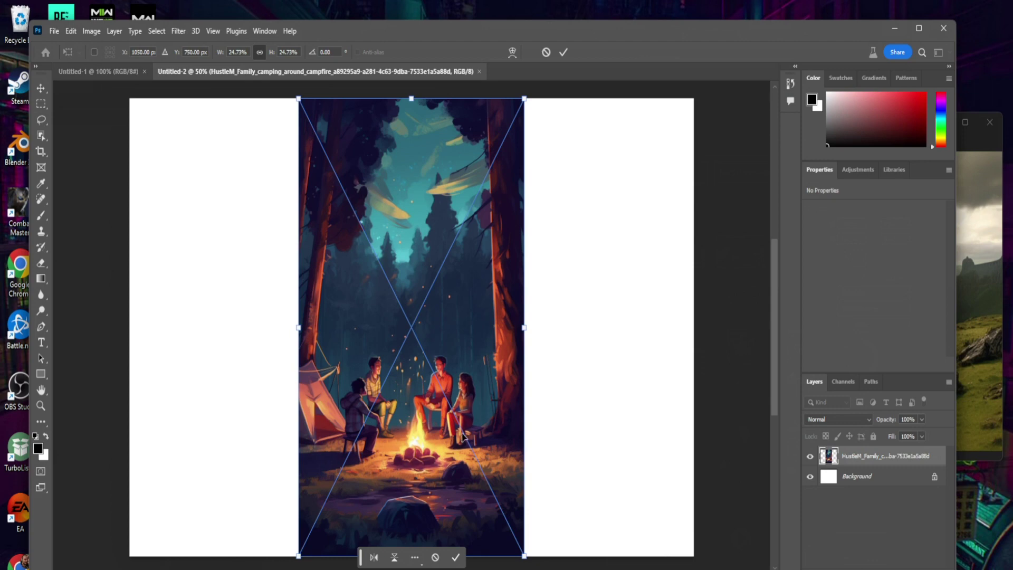
{"action": "left_click", "coordinate": [456, 557]}
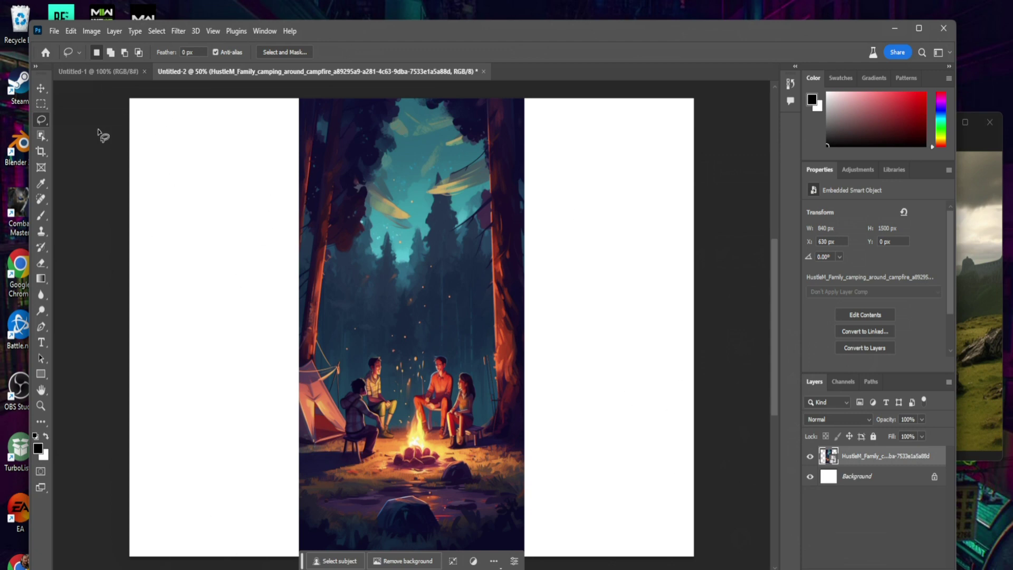
{"action": "left_click", "coordinate": [42, 103]}
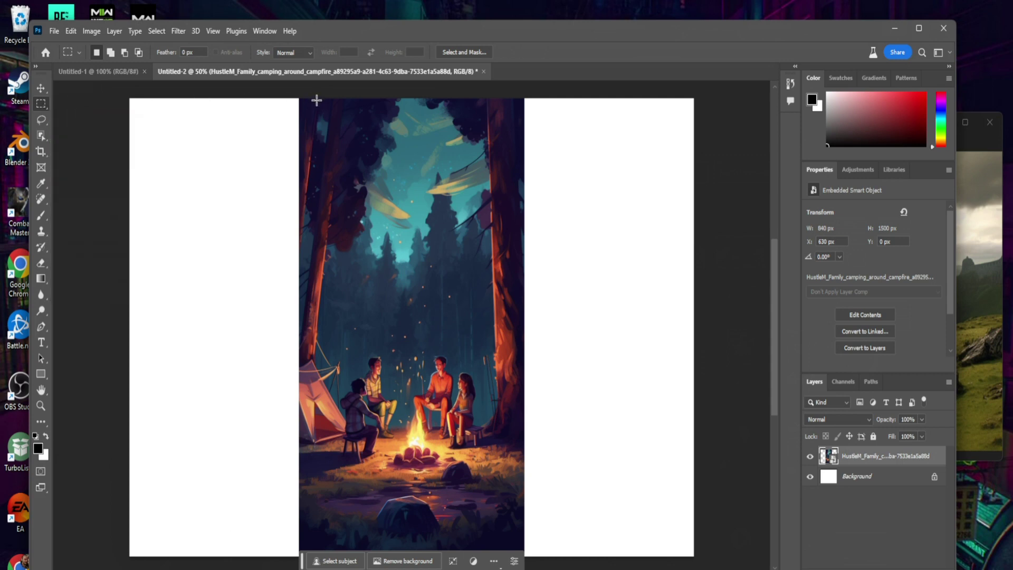
Marquee-select the blank left strip of the canvas, slightly overlapping the campfire image's left edge.
{"action": "left_click_drag", "start_coordinate": [319, 100], "coordinate": [73, 563]}
{"action": "left_click_drag", "start_coordinate": [204, 100], "coordinate": [170, 117]}
{"action": "key", "text": "Delete"}
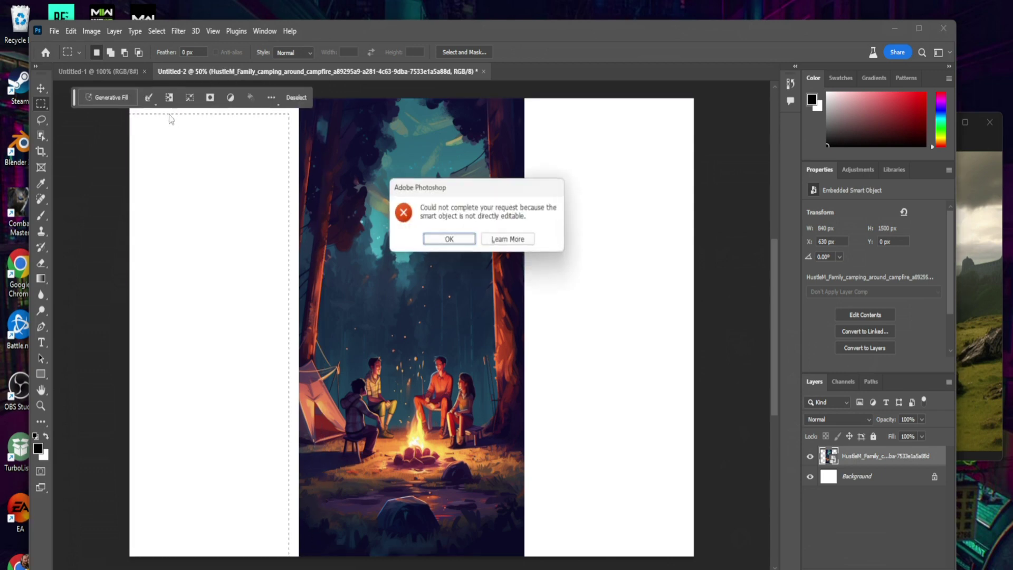
{"action": "left_click", "coordinate": [430, 235]}
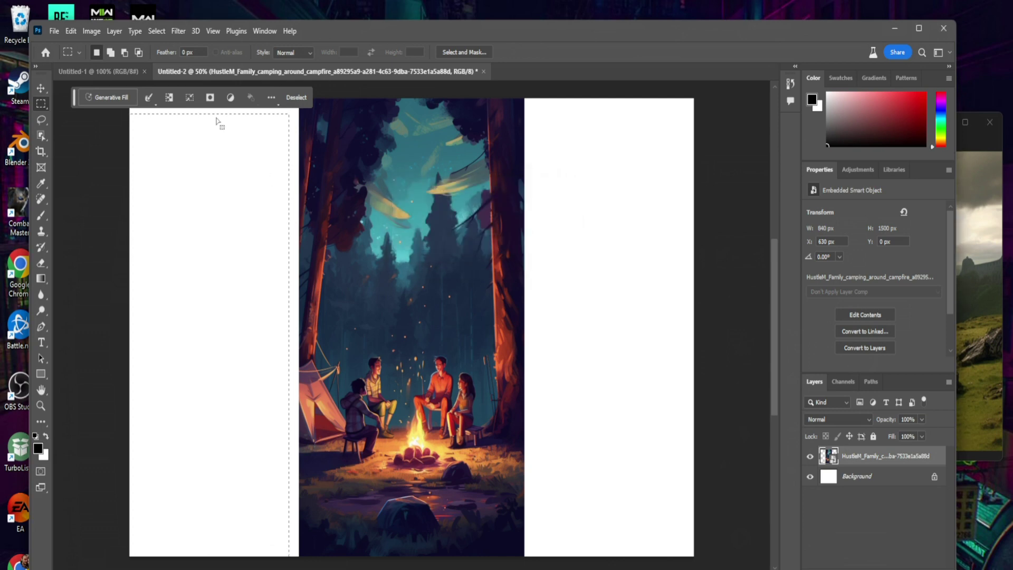
{"action": "left_click", "coordinate": [297, 99]}
{"action": "left_click_drag", "start_coordinate": [125, 93], "coordinate": [324, 555]}
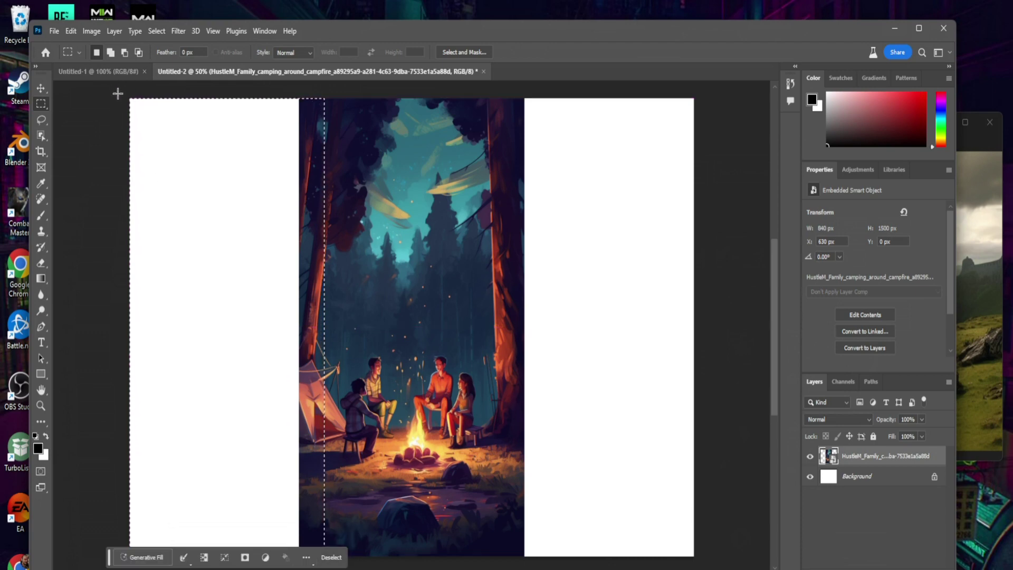
Generative-fill the left strip with 'Extend center image to show forrest and moon in sky' and compare the three variations.
{"action": "left_click", "coordinate": [147, 557]}
{"action": "type", "text": "Extend center"}
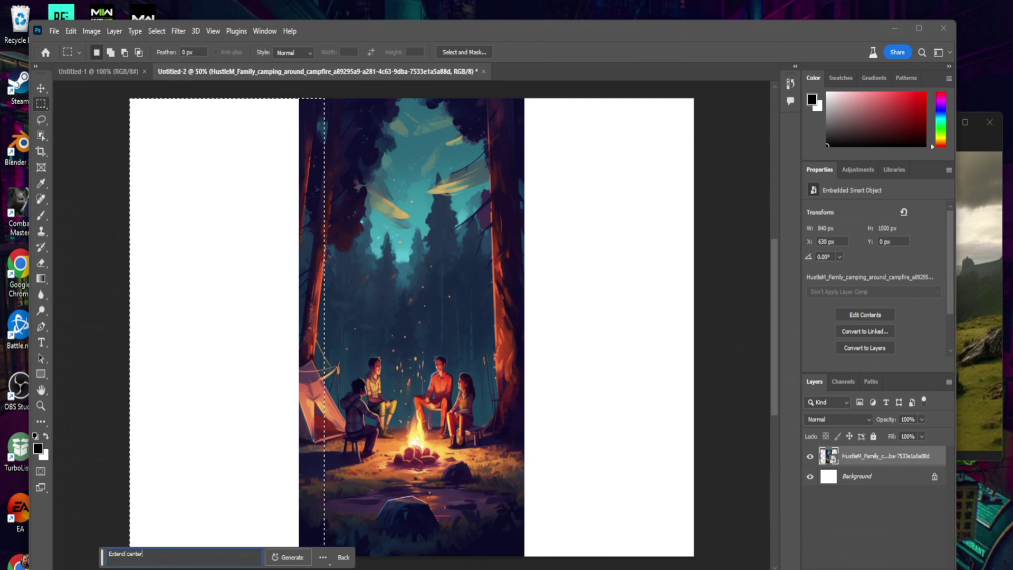
{"action": "type", "text": " image to show"}
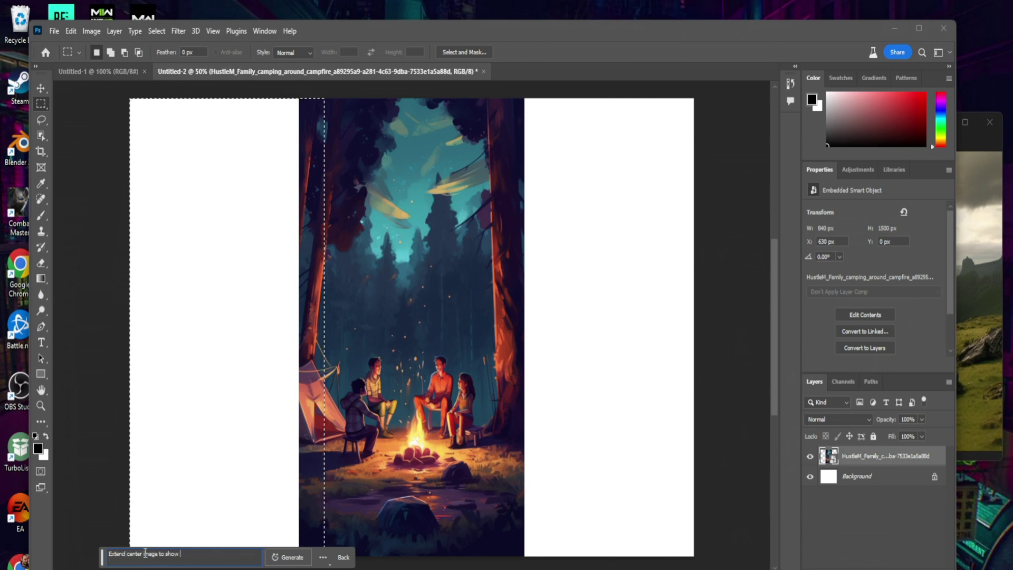
{"action": "type", "text": " forrest and moon in k"}
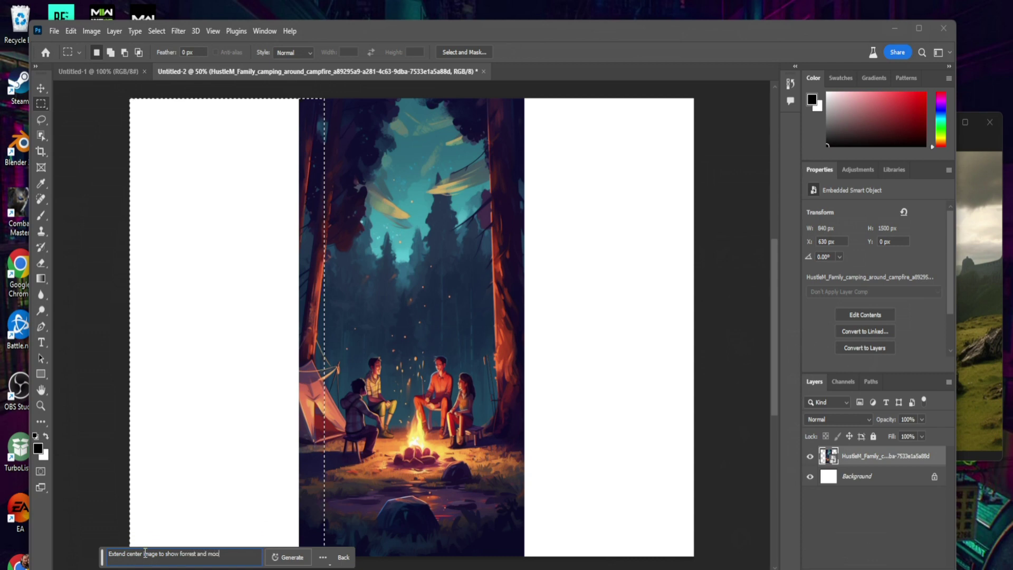
{"action": "key", "text": "Return"}
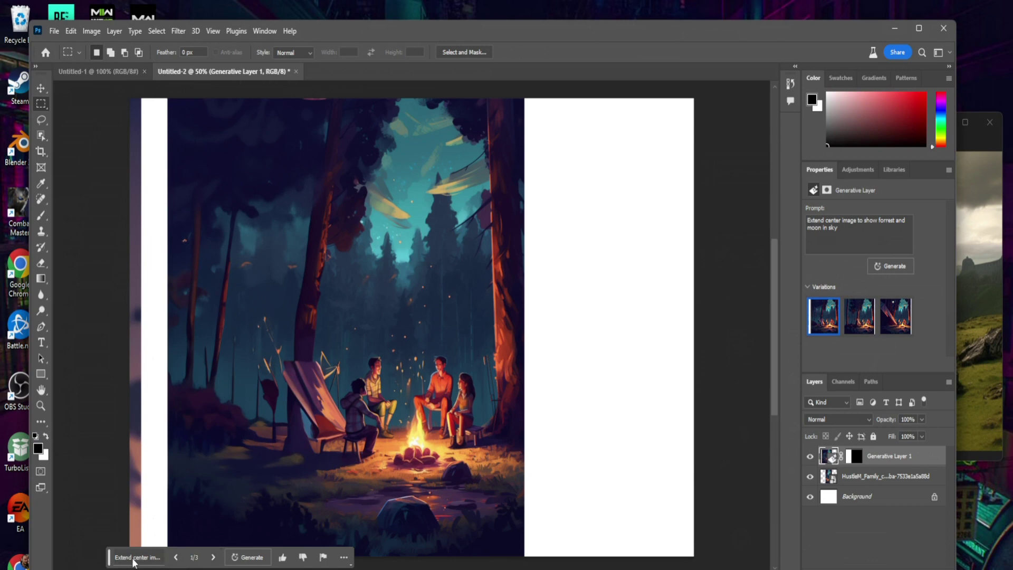
{"action": "left_click", "coordinate": [213, 558]}
{"action": "left_click", "coordinate": [214, 558]}
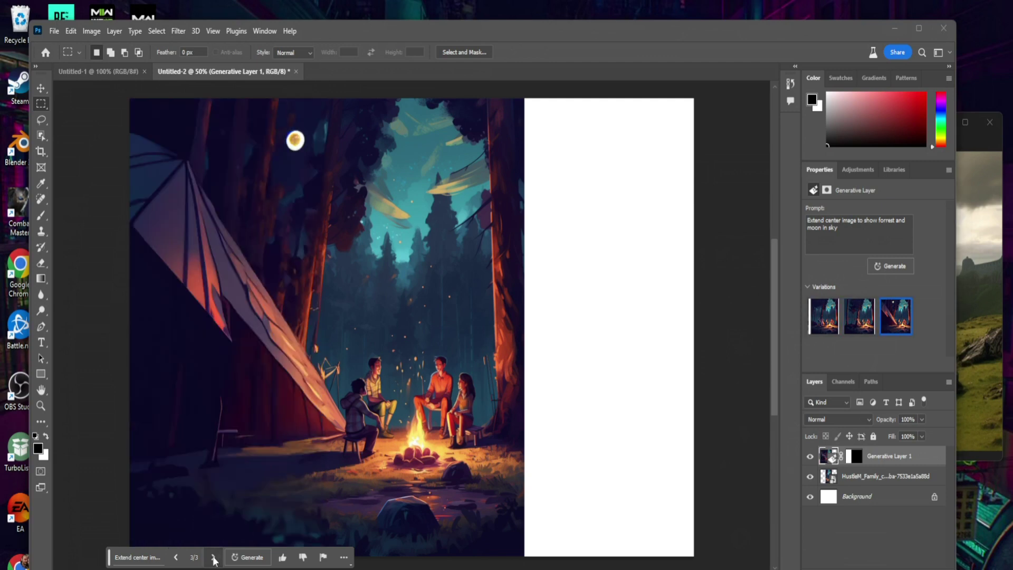
{"action": "left_click", "coordinate": [175, 557]}
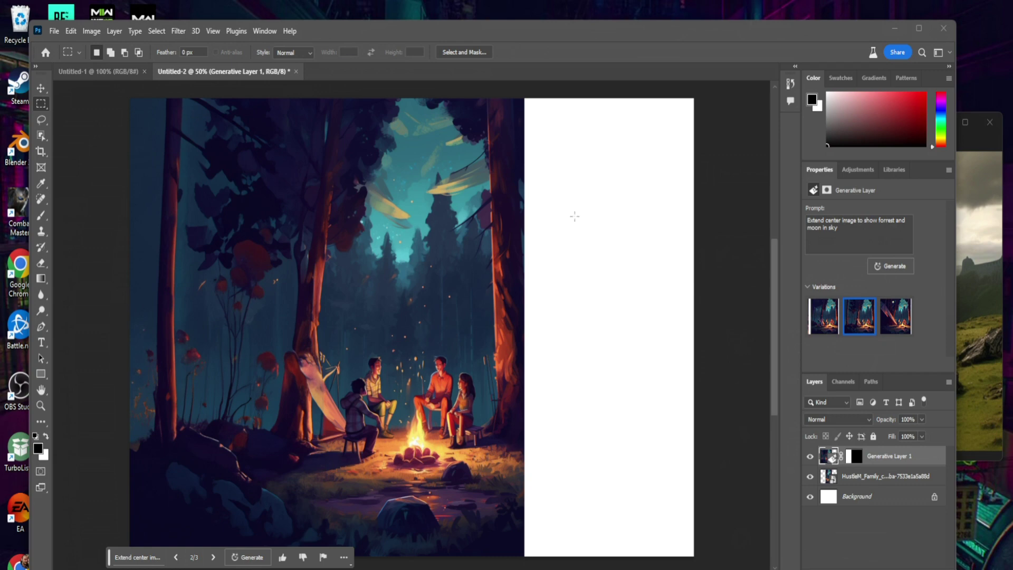
Select the right strip, generative-fill it with 'Continue image with forrest and tent', and pick the yellow tent variation.
{"action": "left_click_drag", "start_coordinate": [698, 90], "coordinate": [507, 554]}
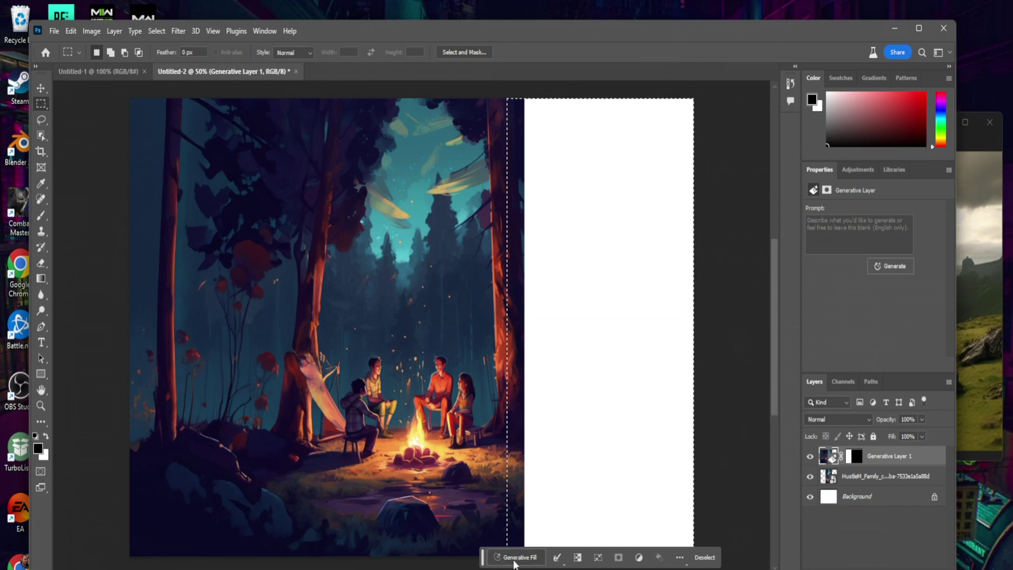
{"action": "left_click", "coordinate": [514, 557]}
{"action": "type", "text": "Continue image wi"}
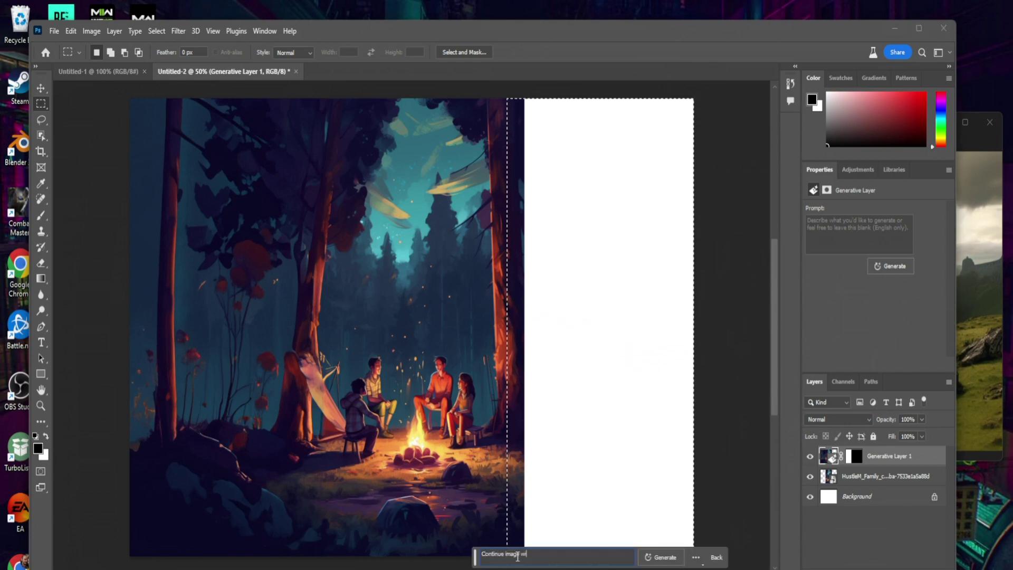
{"action": "type", "text": "th forrest and tent on gro"}
{"action": "key", "text": "Return"}
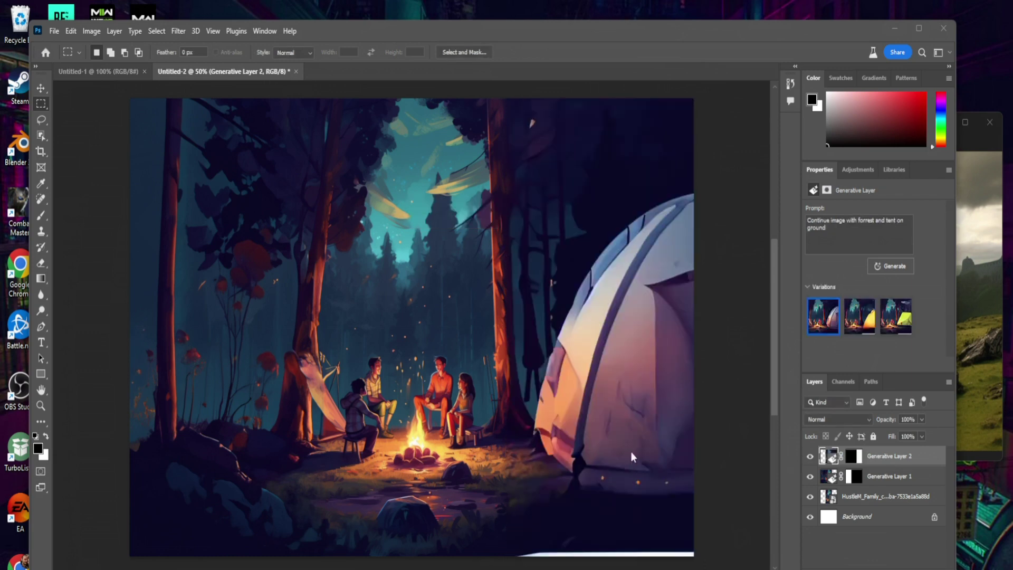
{"action": "left_click", "coordinate": [579, 557]}
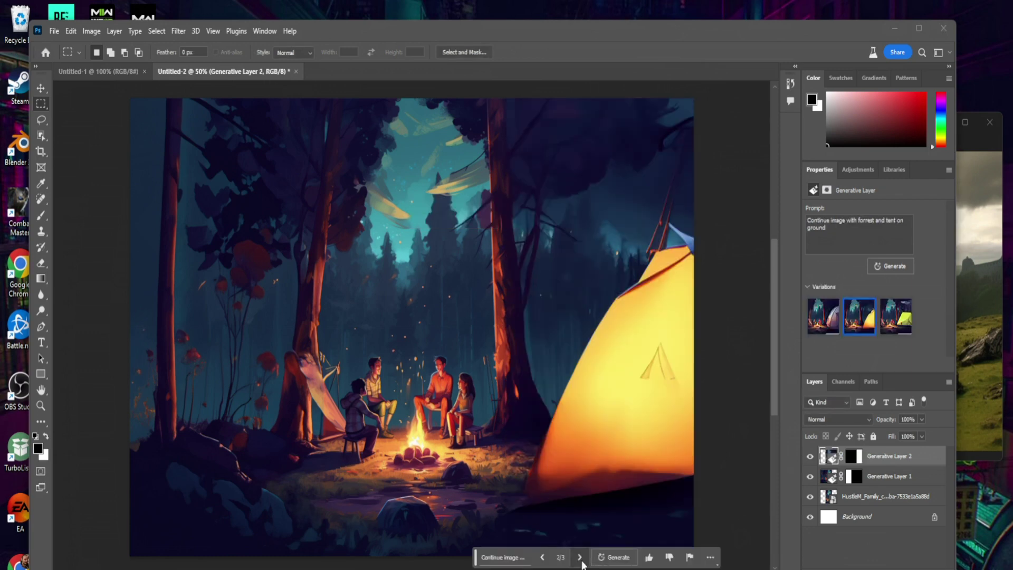
{"action": "left_click", "coordinate": [580, 557]}
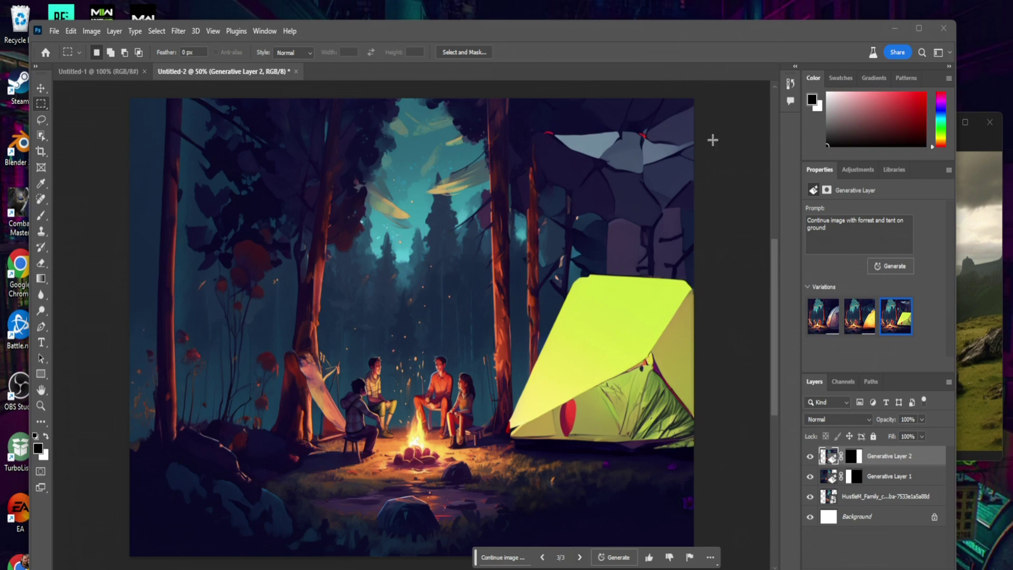
{"action": "left_click", "coordinate": [542, 557]}
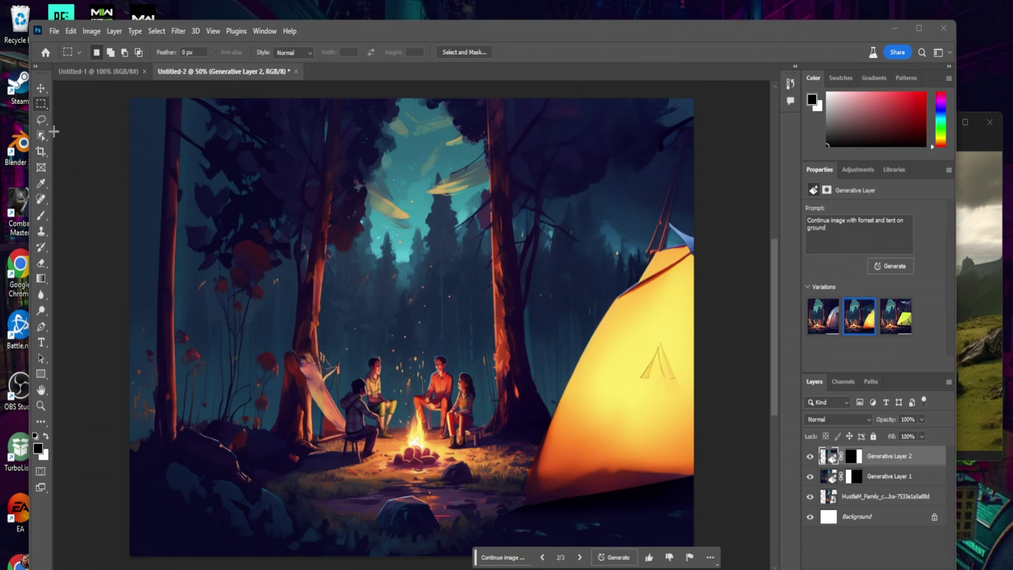
Clear the stray selection and lasso around the upper-left treetops.
{"action": "mouse_move", "coordinate": [164, 118]}
{"action": "left_mouse_down"}
{"action": "mouse_move", "coordinate": [274, 188]}
{"action": "mouse_move", "coordinate": [328, 251]}
{"action": "mouse_move", "coordinate": [162, 141]}
{"action": "mouse_move", "coordinate": [164, 121]}
{"action": "left_mouse_up"}
{"action": "left_click", "coordinate": [283, 136]}
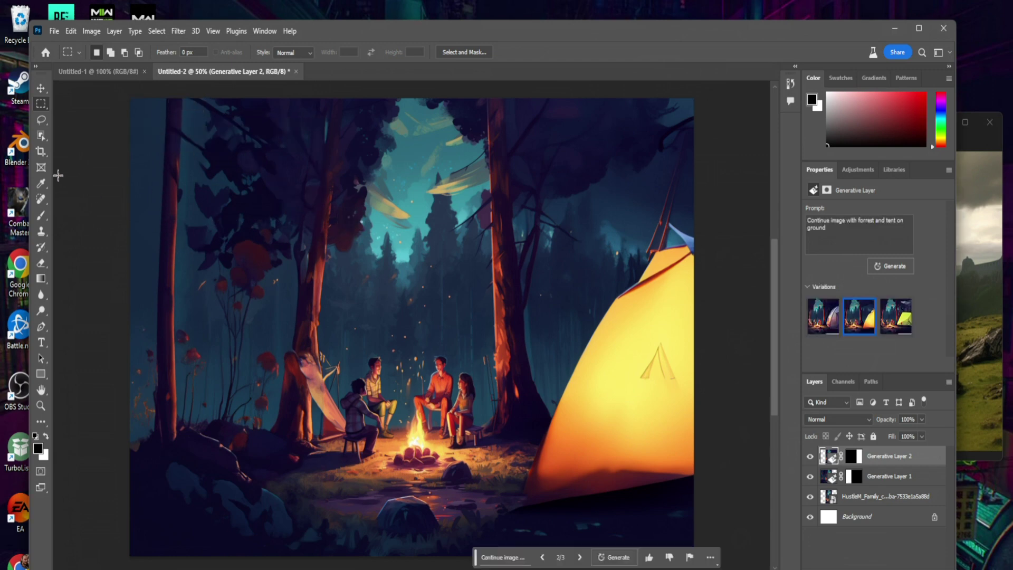
{"action": "left_click", "coordinate": [41, 122]}
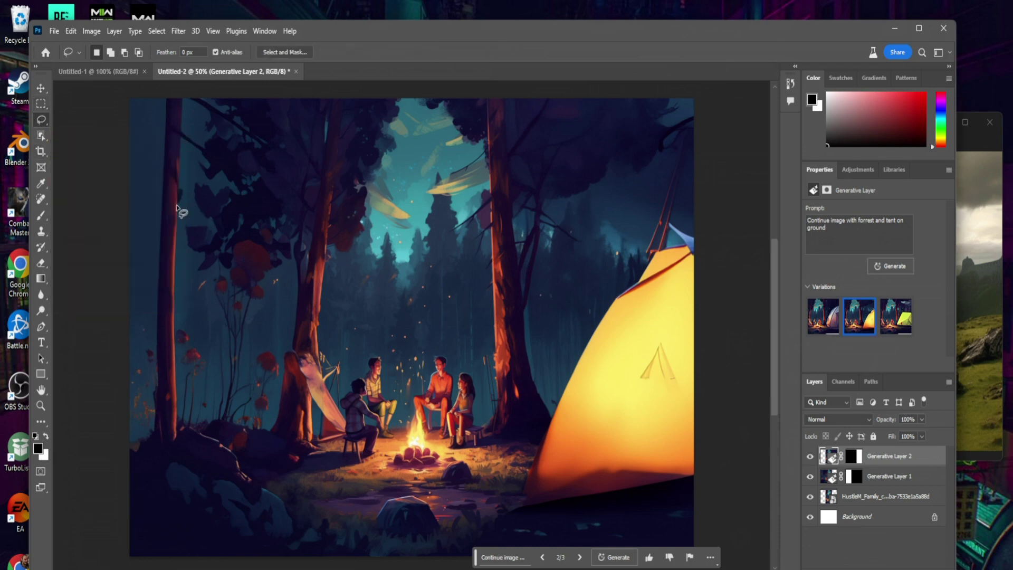
{"action": "mouse_move", "coordinate": [130, 247]}
{"action": "left_mouse_down"}
{"action": "mouse_move", "coordinate": [153, 260]}
{"action": "mouse_move", "coordinate": [304, 262]}
{"action": "mouse_move", "coordinate": [390, 213]}
{"action": "mouse_move", "coordinate": [412, 114]}
{"action": "mouse_move", "coordinate": [344, 101]}
{"action": "mouse_move", "coordinate": [158, 99]}
{"action": "mouse_move", "coordinate": [115, 113]}
{"action": "mouse_move", "coordinate": [106, 254]}
{"action": "left_mouse_up"}
Generative-fill the outlined area with 'open night sky' and browse its three variations.
{"action": "left_click", "coordinate": [182, 293]}
{"action": "type", "text": "open night sky"}
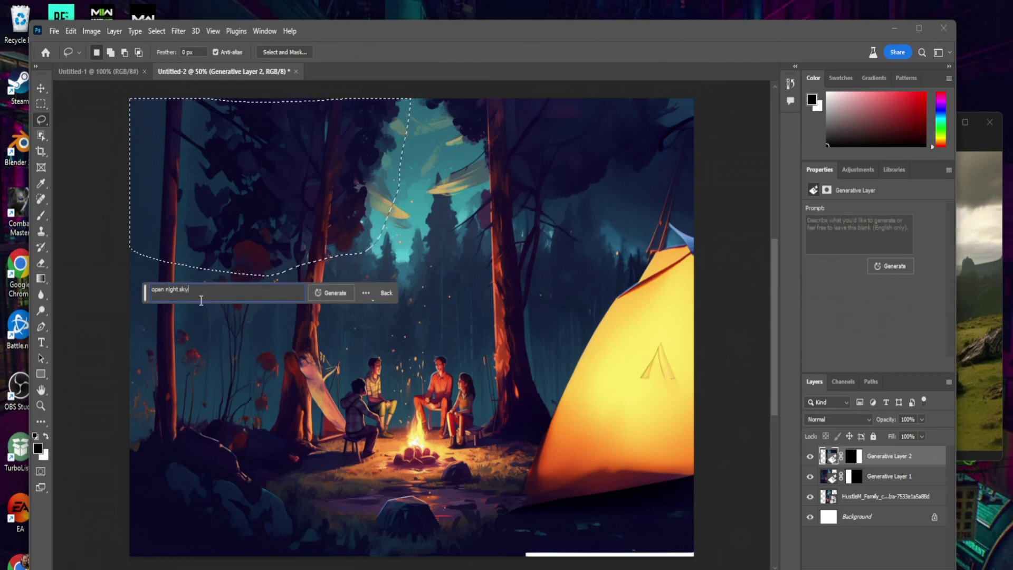
{"action": "left_click", "coordinate": [332, 293]}
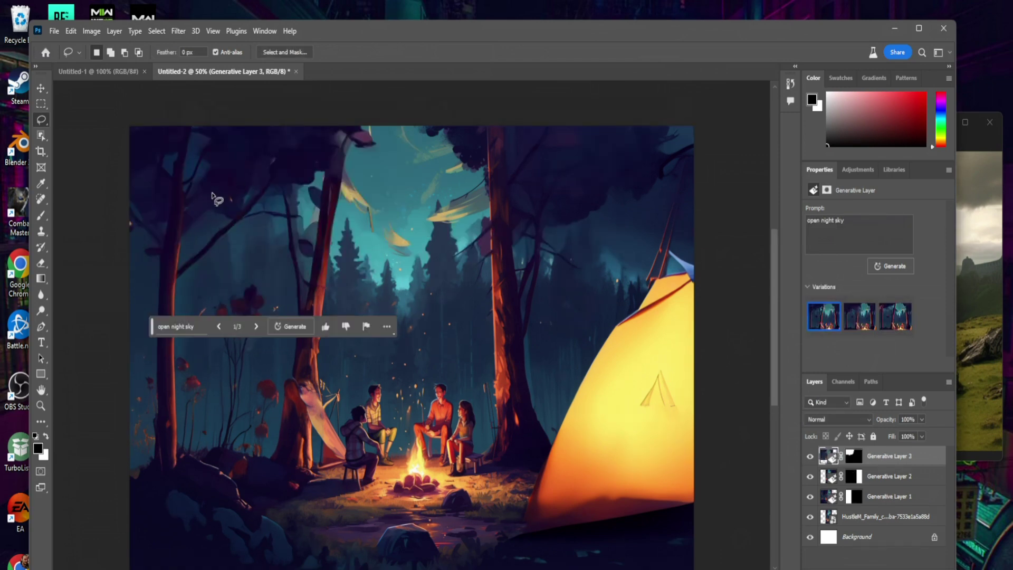
{"action": "left_click", "coordinate": [255, 327]}
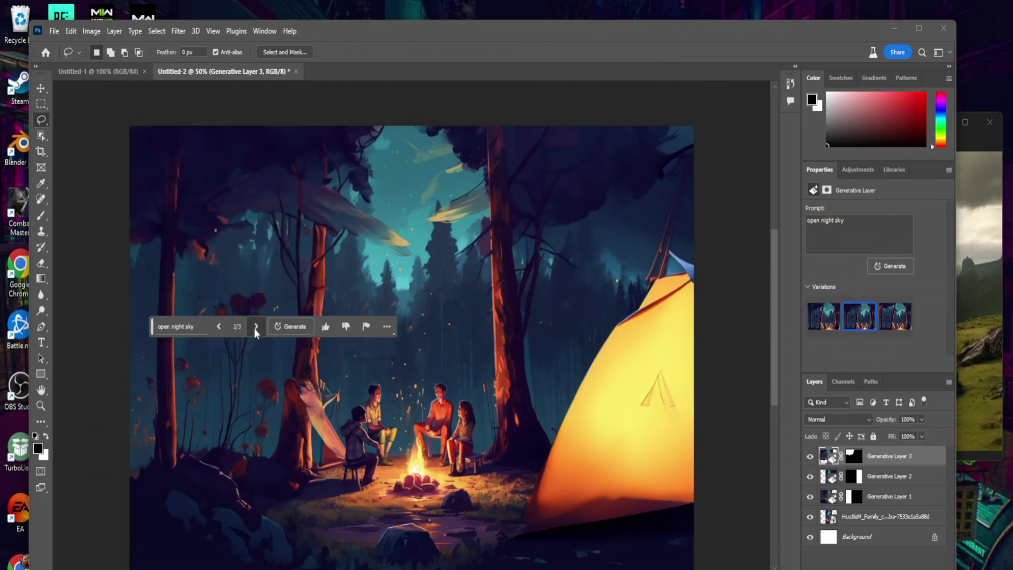
{"action": "left_click", "coordinate": [255, 326]}
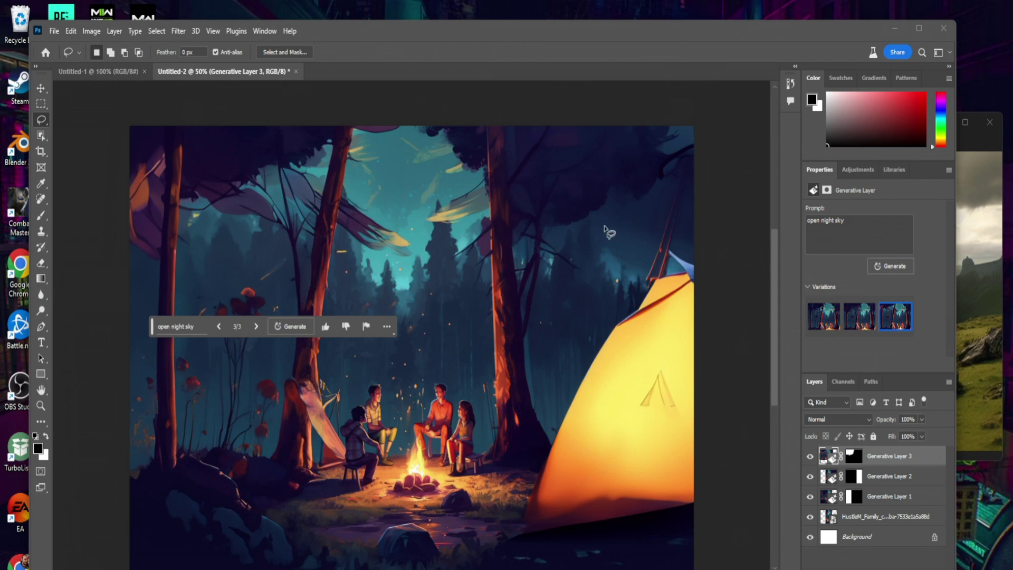
Lasso the upper-right treetops and generative-fill them with 'Open night sky remove trees'.
{"action": "mouse_move", "coordinate": [694, 237]}
{"action": "left_mouse_down"}
{"action": "mouse_move", "coordinate": [570, 255]}
{"action": "mouse_move", "coordinate": [426, 227]}
{"action": "mouse_move", "coordinate": [401, 181]}
{"action": "mouse_move", "coordinate": [404, 107]}
{"action": "mouse_move", "coordinate": [720, 106]}
{"action": "mouse_move", "coordinate": [746, 246]}
{"action": "left_mouse_up"}
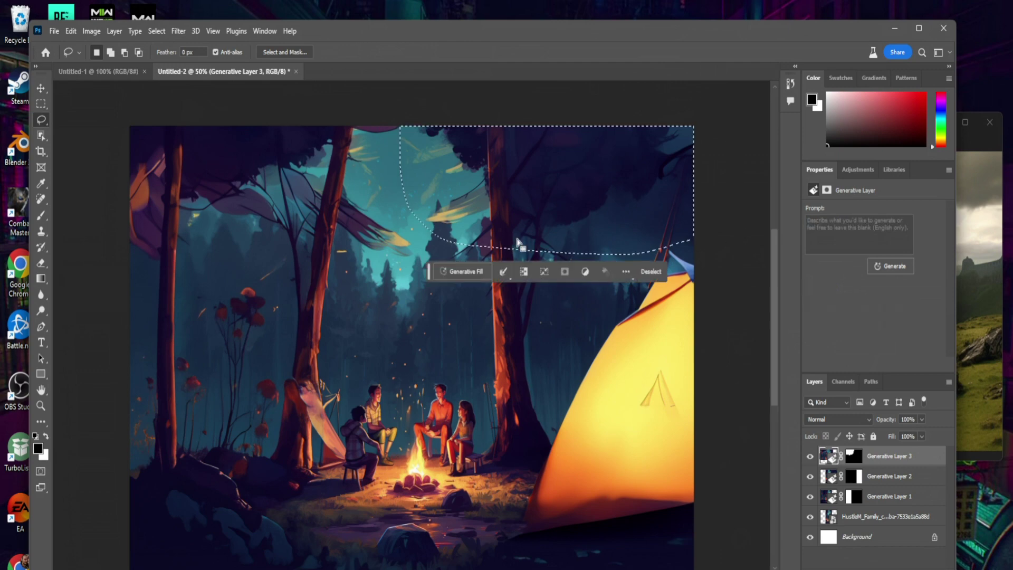
{"action": "left_click", "coordinate": [451, 271]}
{"action": "type", "text": "Open n"}
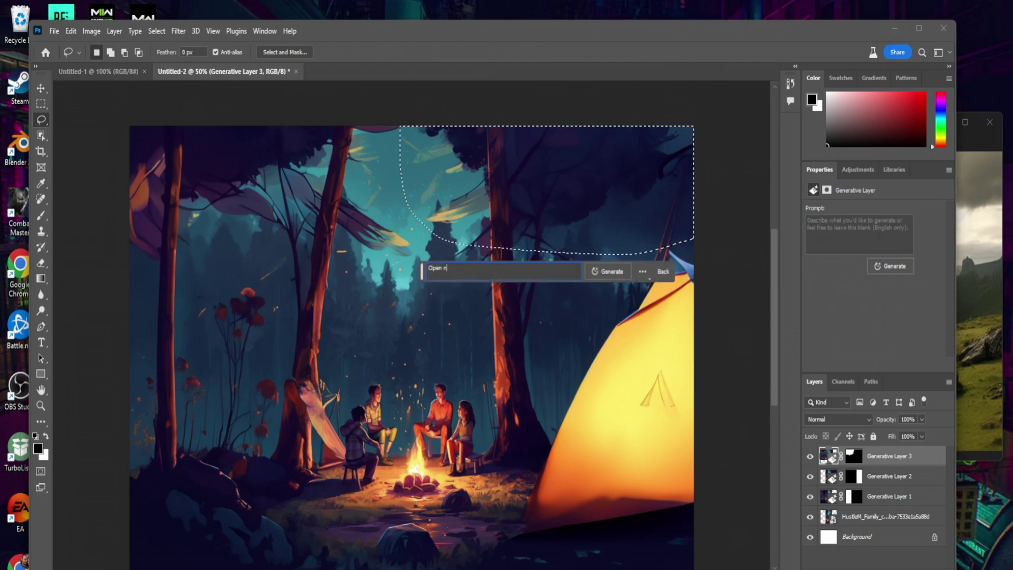
{"action": "type", "text": "ight sky remove trees"}
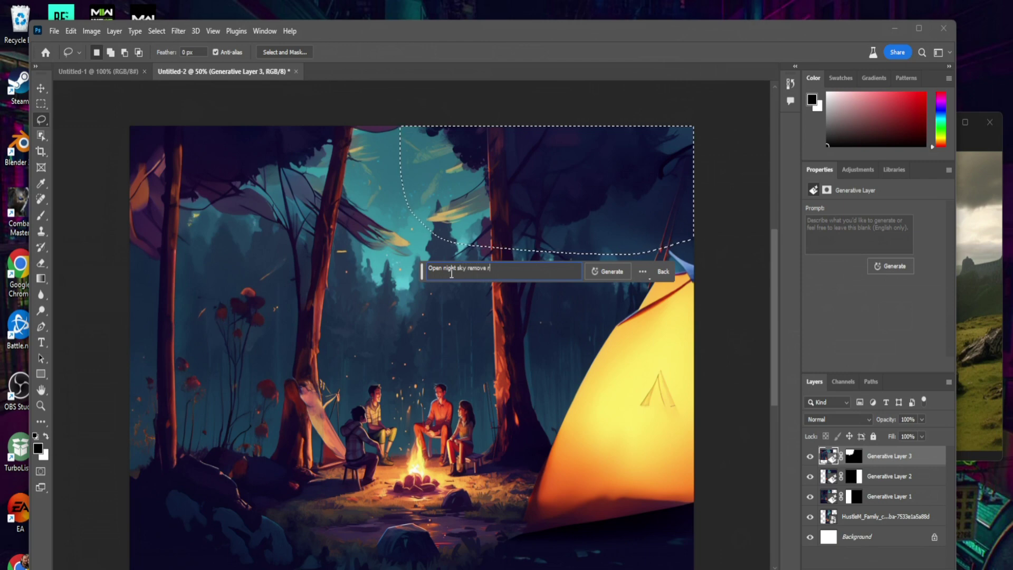
{"action": "key", "text": "Return"}
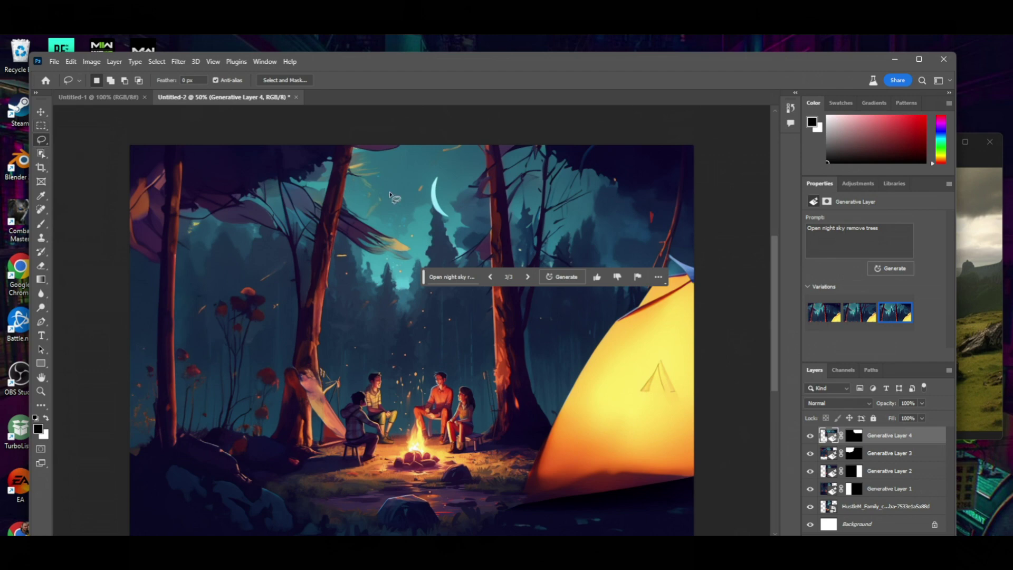
Select the sky beside the crescent moon and generate a spaceship there with Generative Fill.
{"action": "mouse_move", "coordinate": [384, 157]}
{"action": "left_mouse_down"}
{"action": "mouse_move", "coordinate": [321, 179]}
{"action": "mouse_move", "coordinate": [316, 214]}
{"action": "mouse_move", "coordinate": [360, 245]}
{"action": "mouse_move", "coordinate": [430, 238]}
{"action": "mouse_move", "coordinate": [433, 197]}
{"action": "mouse_move", "coordinate": [384, 158]}
{"action": "left_mouse_up"}
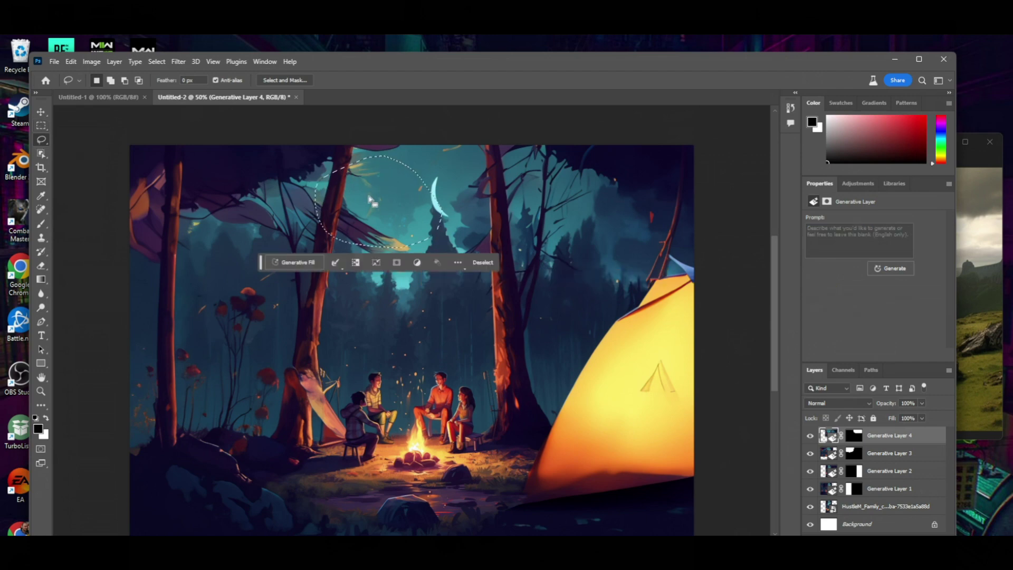
{"action": "left_click", "coordinate": [295, 261]}
{"action": "type", "text": "shooting star"}
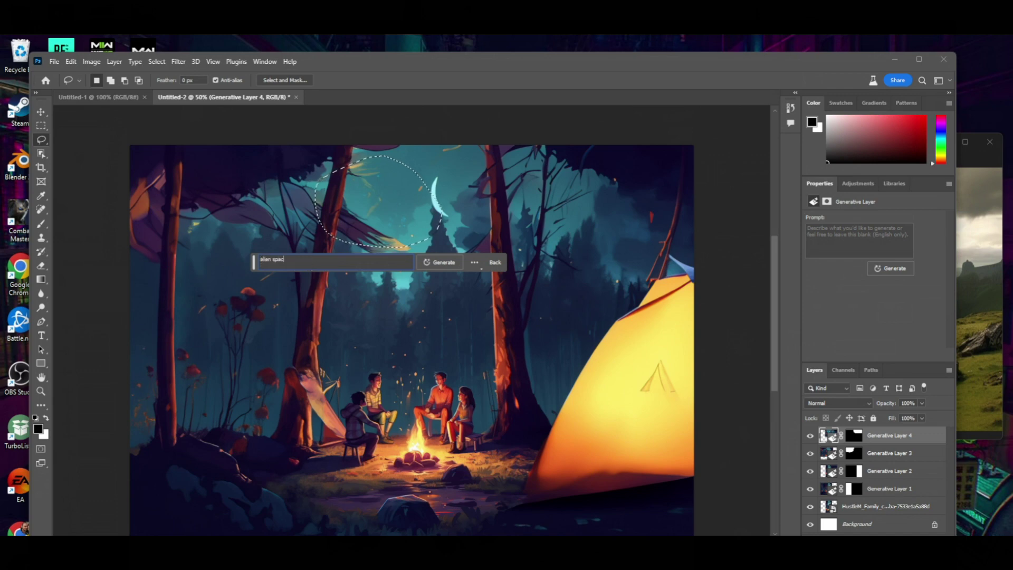
{"action": "key", "text": "Return"}
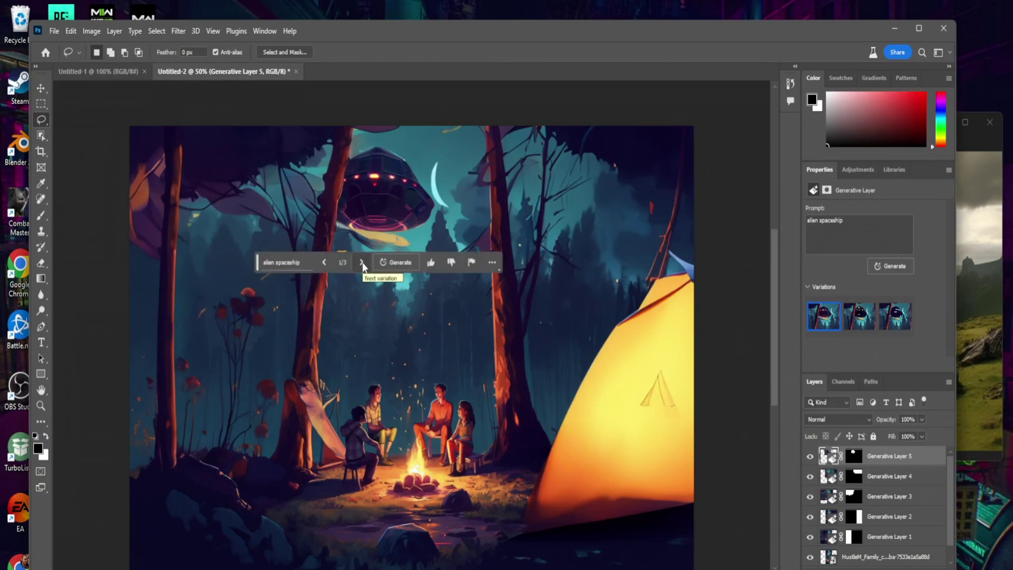
Cycle through the three spaceship variations, ending back on variation 1 of 3.
{"action": "left_click", "coordinate": [362, 262]}
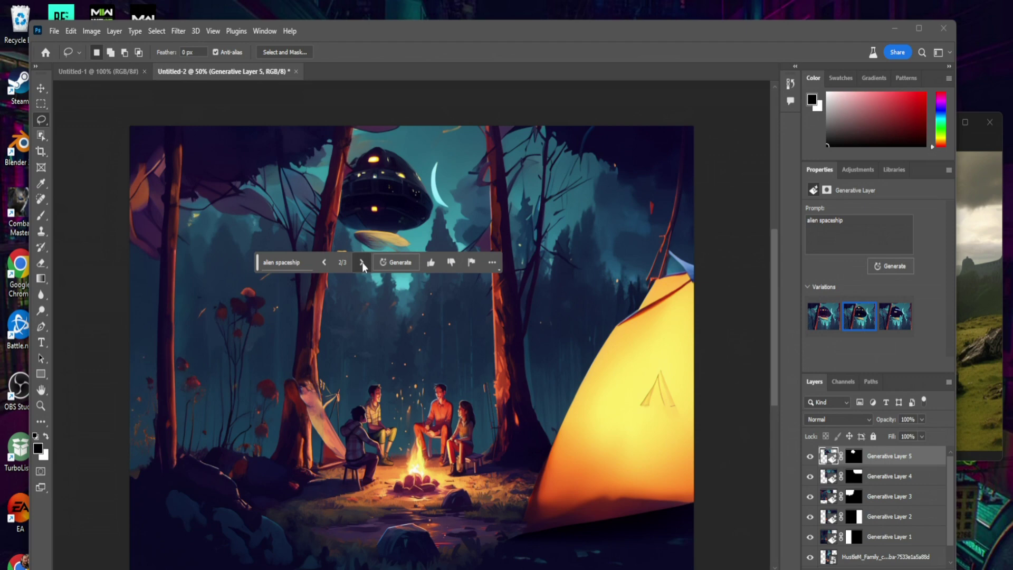
{"action": "left_click", "coordinate": [361, 263]}
{"action": "left_click", "coordinate": [362, 262]}
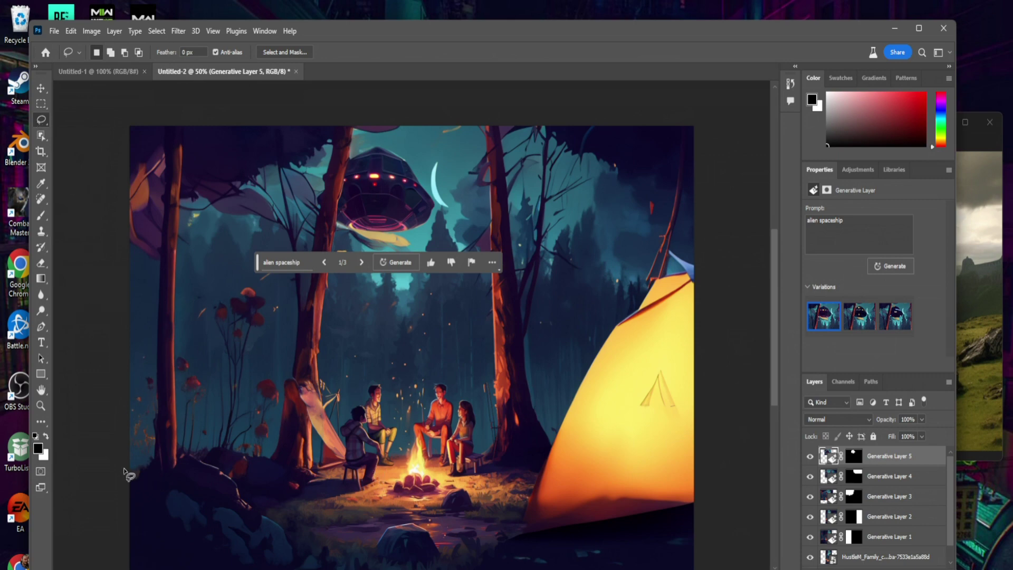
Fill a tall left-edge area with 'aliens standing looking at the fire', then minimise Photoshop.
{"action": "mouse_move", "coordinate": [130, 340]}
{"action": "left_mouse_down"}
{"action": "mouse_move", "coordinate": [157, 312]}
{"action": "mouse_move", "coordinate": [195, 322]}
{"action": "mouse_move", "coordinate": [224, 352]}
{"action": "mouse_move", "coordinate": [249, 436]}
{"action": "mouse_move", "coordinate": [252, 561]}
{"action": "mouse_move", "coordinate": [131, 537]}
{"action": "mouse_move", "coordinate": [115, 322]}
{"action": "left_mouse_up"}
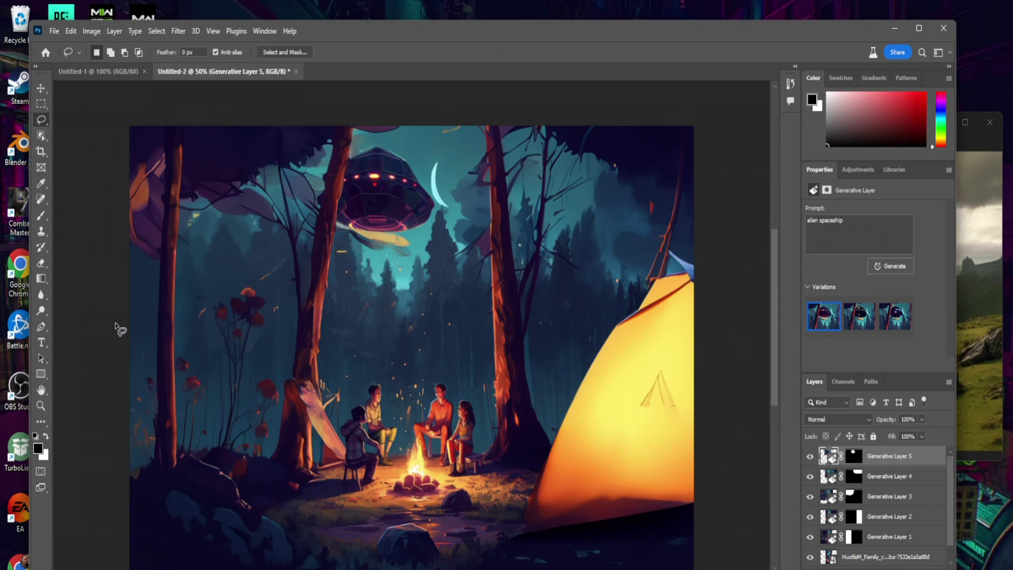
{"action": "left_click", "coordinate": [110, 294]}
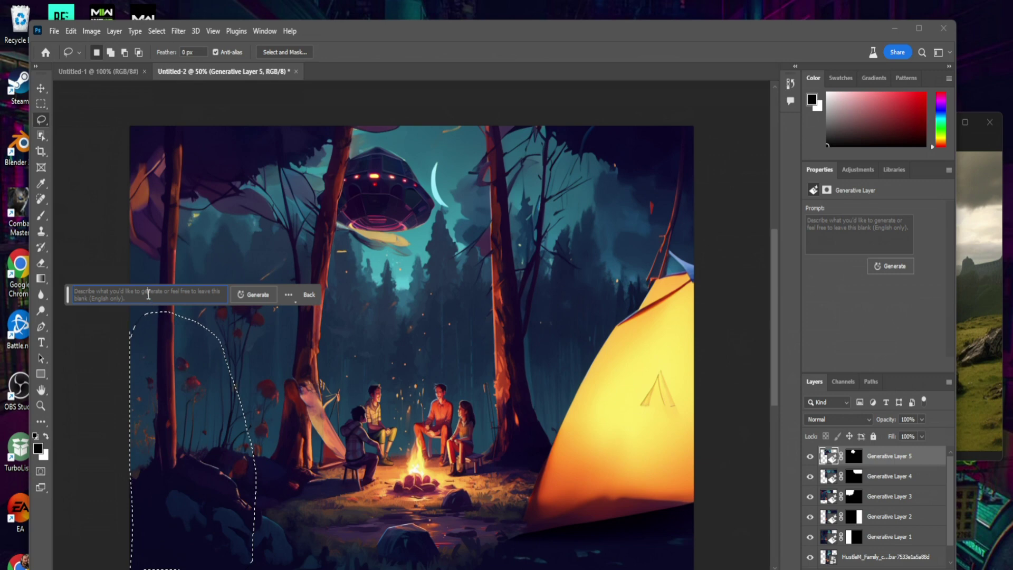
{"action": "type", "text": "aliens"}
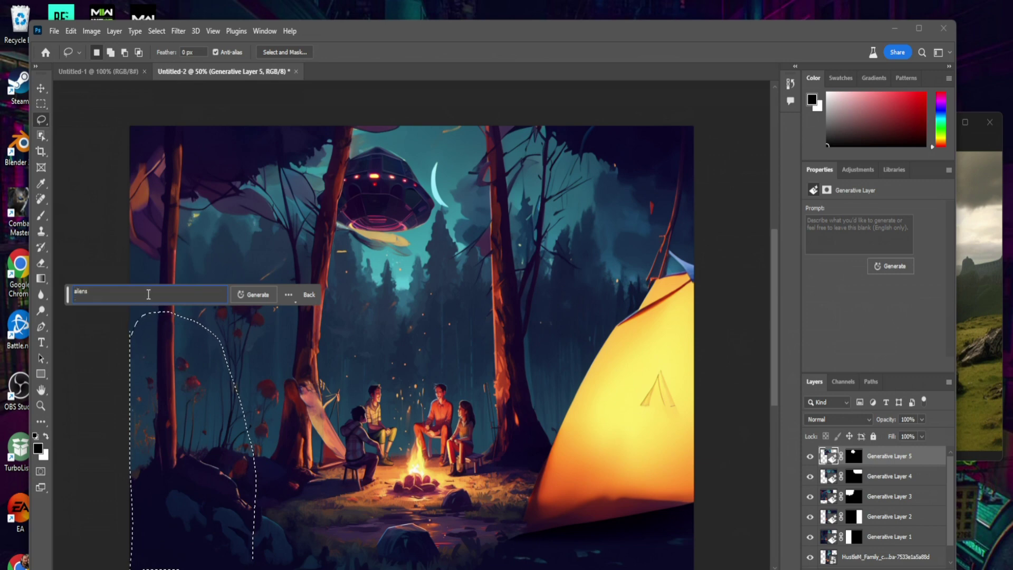
{"action": "type", "text": " standing looking"}
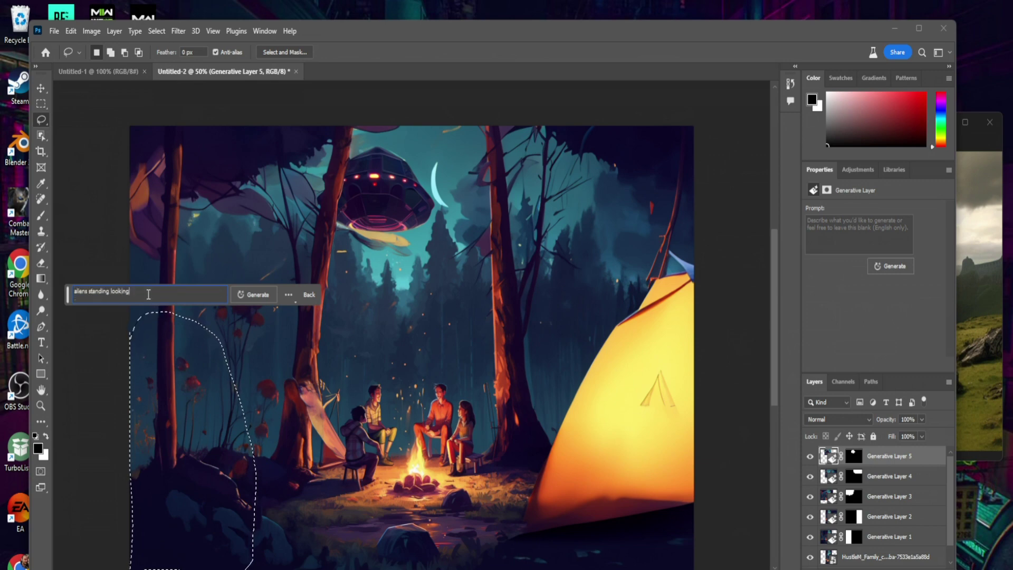
{"action": "type", "text": " at the fire"}
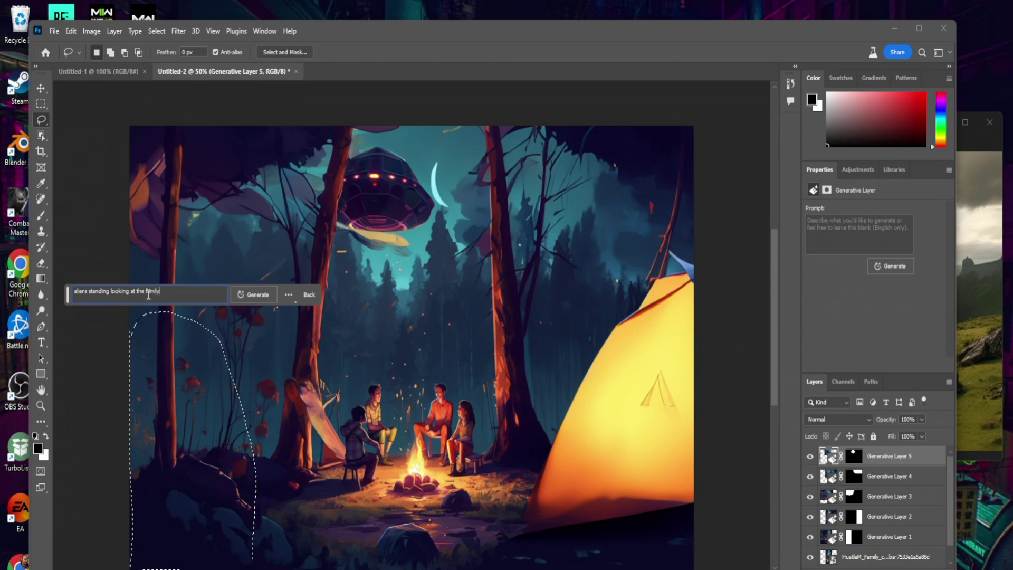
{"action": "key", "text": "Return"}
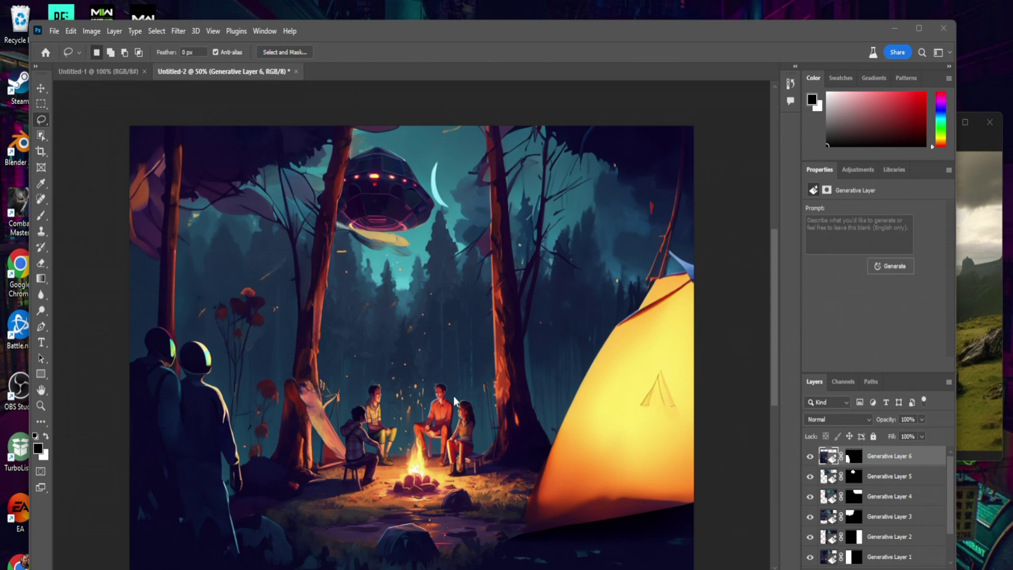
{"action": "left_click", "coordinate": [894, 28]}
Open the edited landscape picture in Photos to view it beside the original.
{"action": "double_click", "coordinate": [831, 125]}
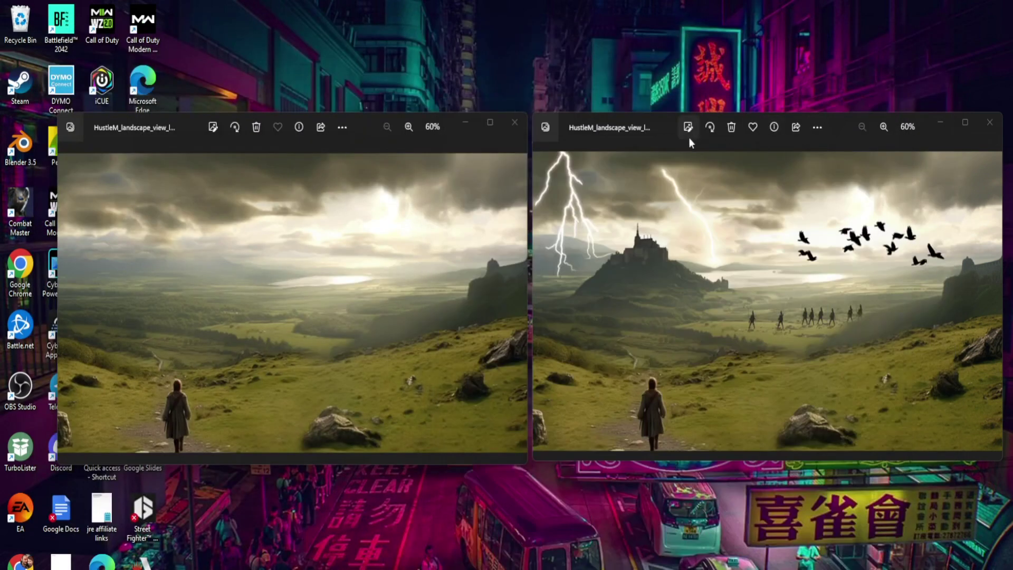